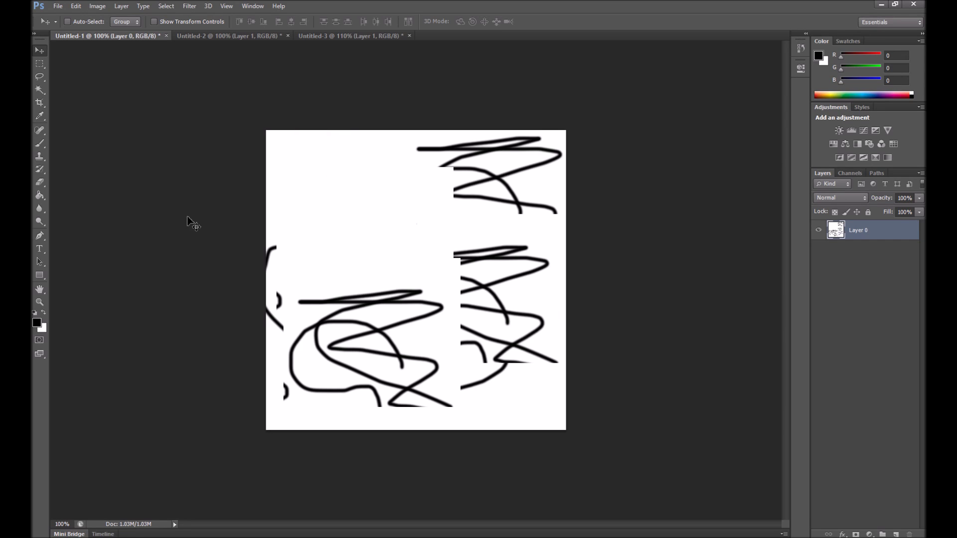
Step: Switch to the Background Eraser tool and look at its tolerance and brush size settings
left_click(41, 185)
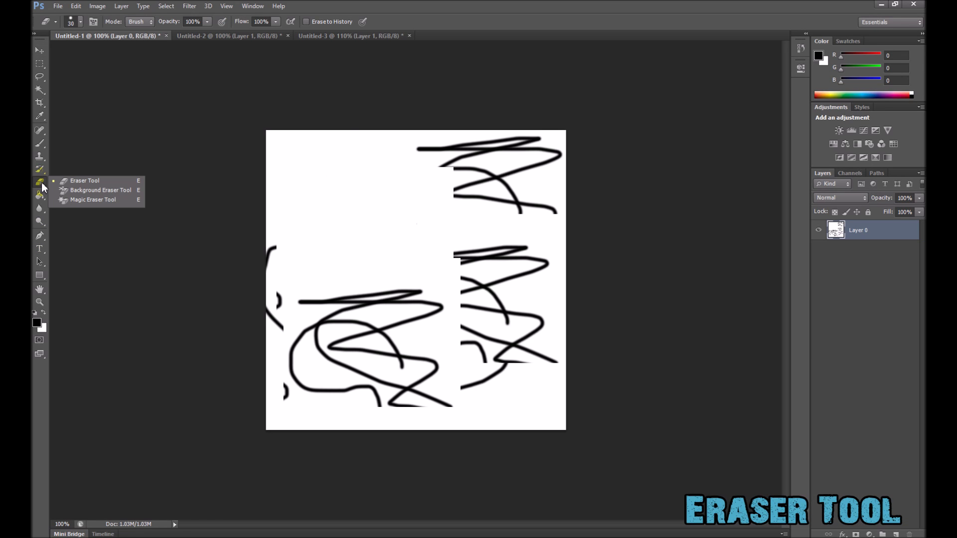
left_click(103, 191)
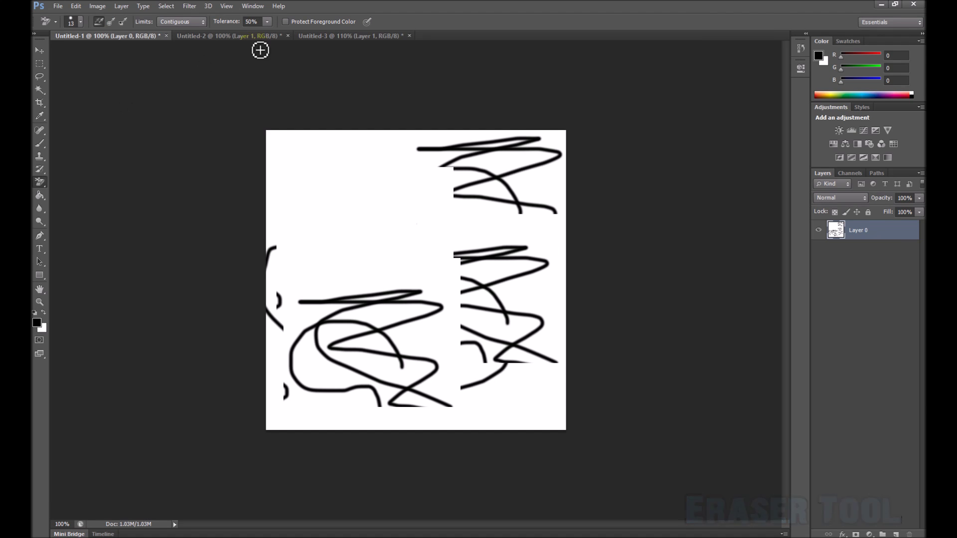
left_click(269, 22)
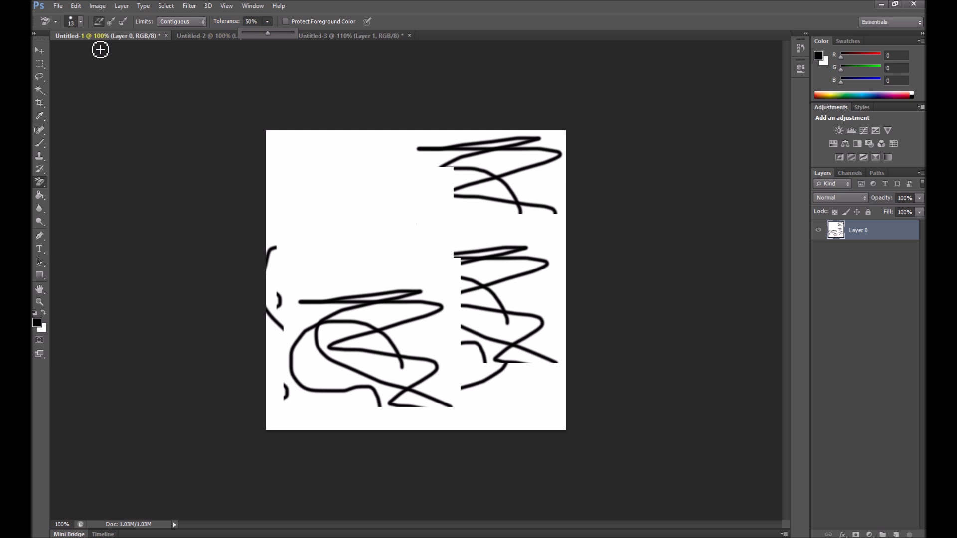
left_click(81, 22)
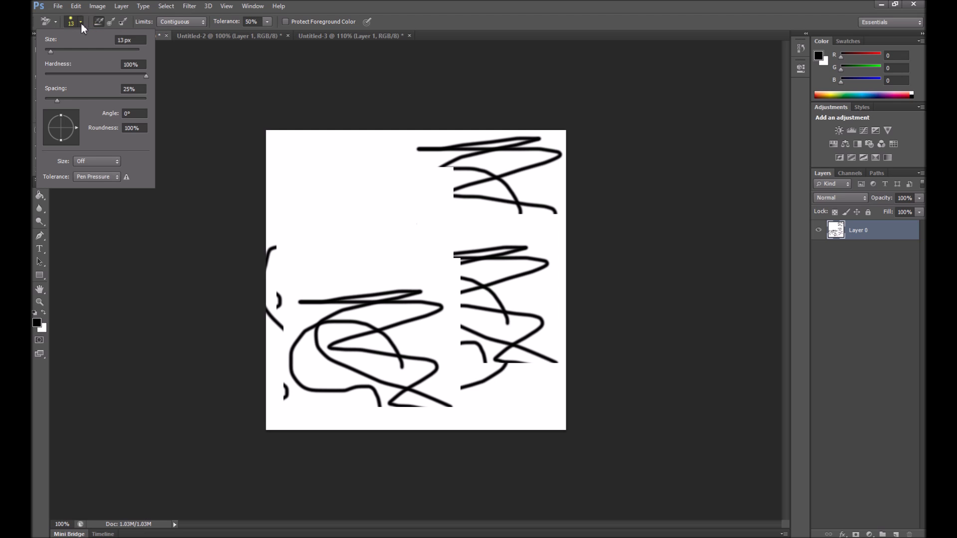
left_click(81, 23)
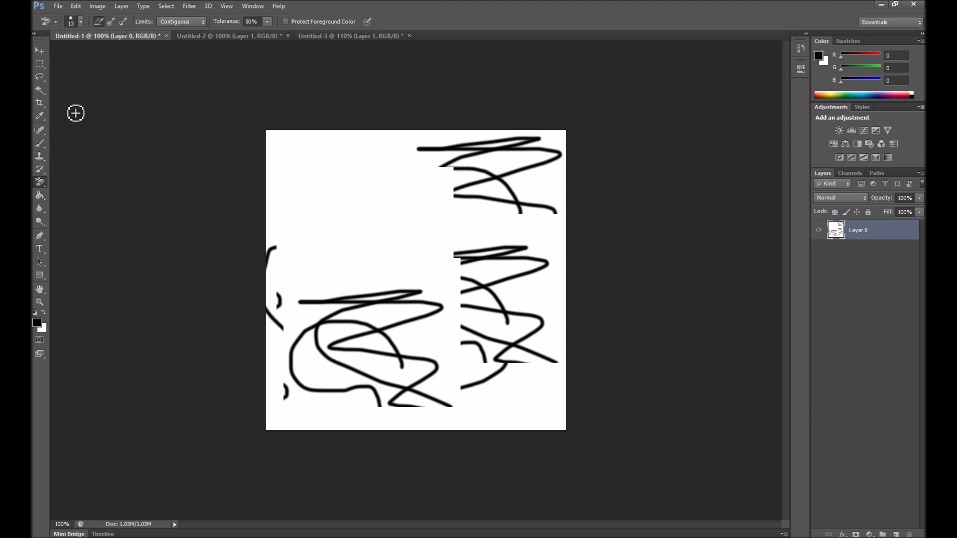
Step: Erase the entire contents of Layer 0 with the Eraser tool, enlarging the brush to 125 px along the way
right_click(40, 183)
left_click(76, 181)
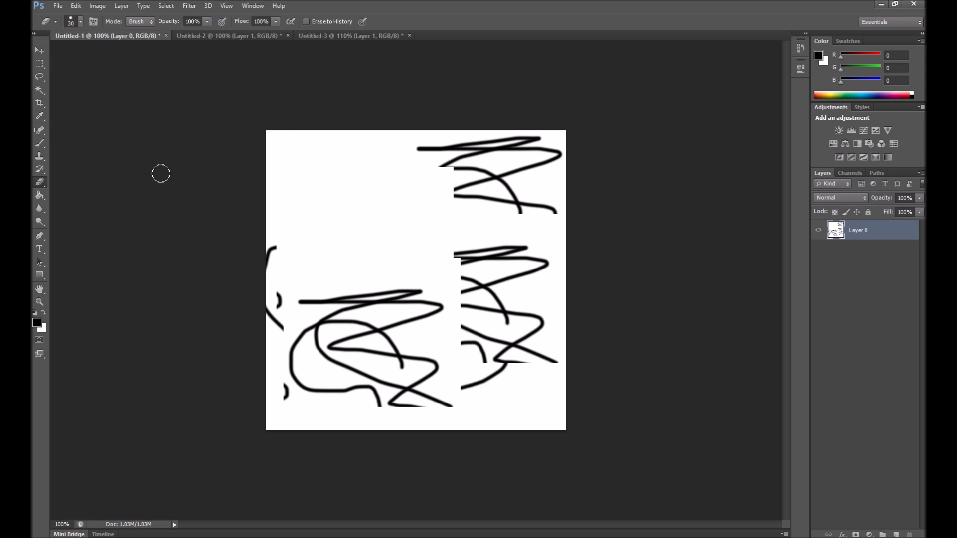
left_click_drag(249, 149, 280, 123)
mouse_move(220, 185)
left_mouse_down()
mouse_move(281, 150)
mouse_move(272, 188)
mouse_move(241, 202)
left_mouse_up()
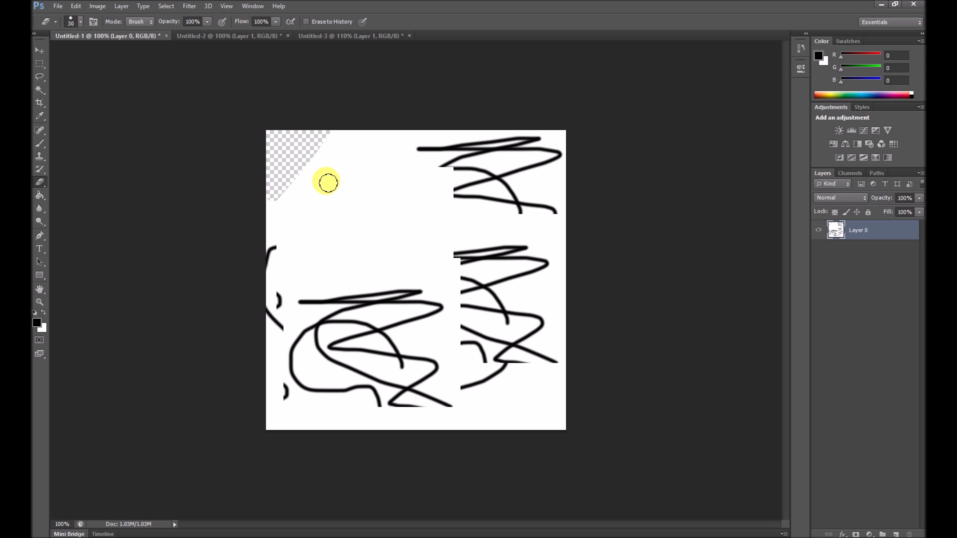
key("bracketright")
key("bracketright")
key("bracketright")
mouse_move(301, 182)
left_mouse_down()
mouse_move(194, 252)
mouse_move(413, 58)
mouse_move(251, 254)
mouse_move(387, 143)
mouse_move(523, 212)
mouse_move(663, 224)
mouse_move(240, 451)
mouse_move(147, 459)
mouse_move(580, 344)
mouse_move(740, 255)
mouse_move(462, 333)
mouse_move(397, 183)
mouse_move(400, 118)
mouse_move(360, 146)
mouse_move(401, 257)
left_mouse_up()
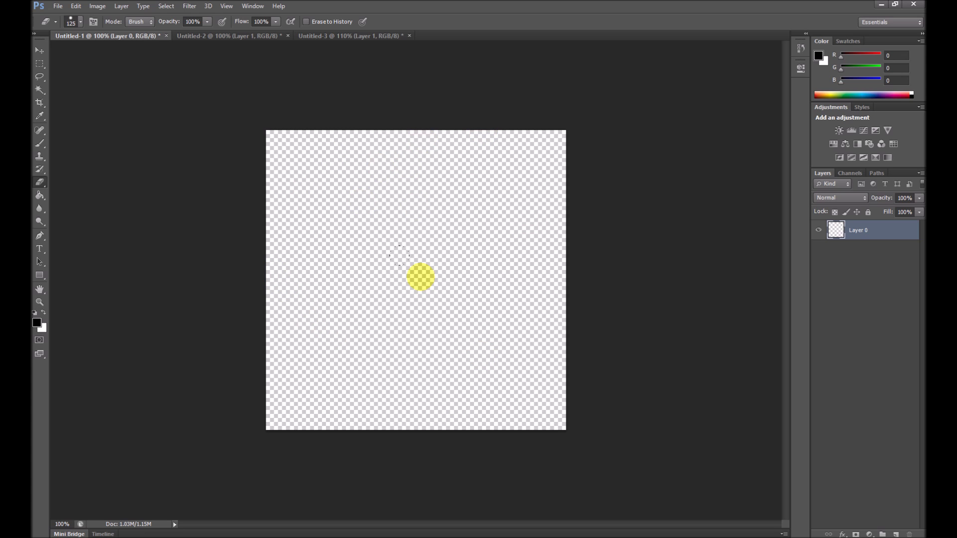
Step: In the Untitled-3 document, erase a first stroke beneath the central wing on Layer 1 with the Background Eraser tool
left_click(234, 37)
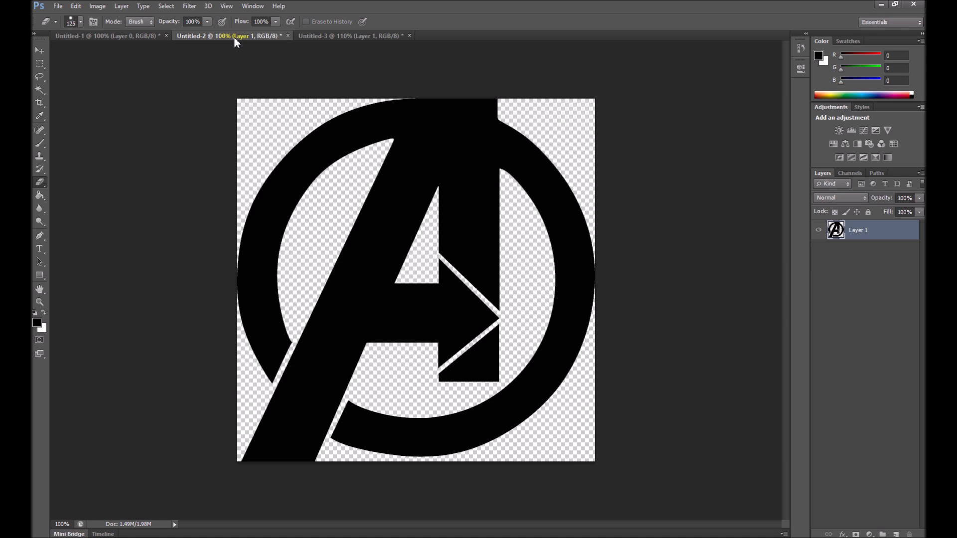
left_click(343, 36)
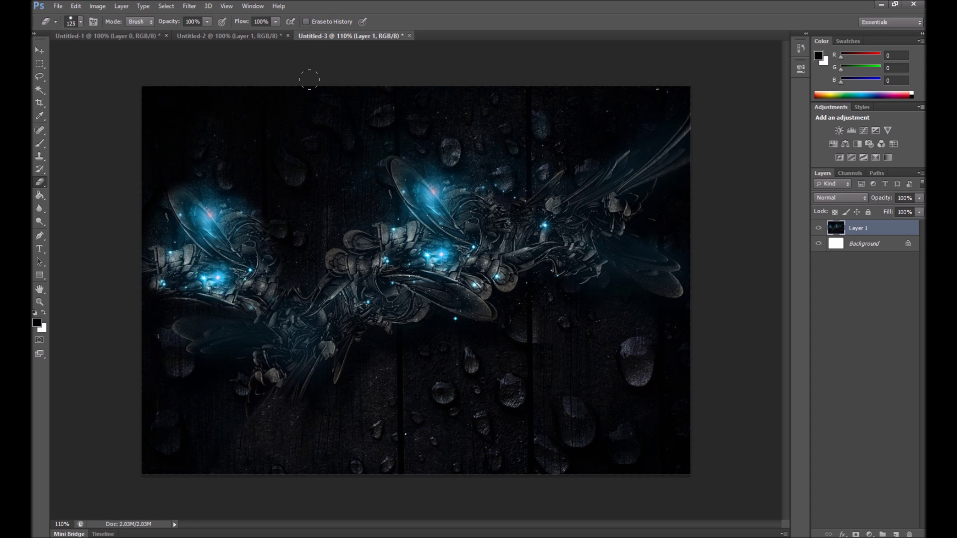
right_click(40, 183)
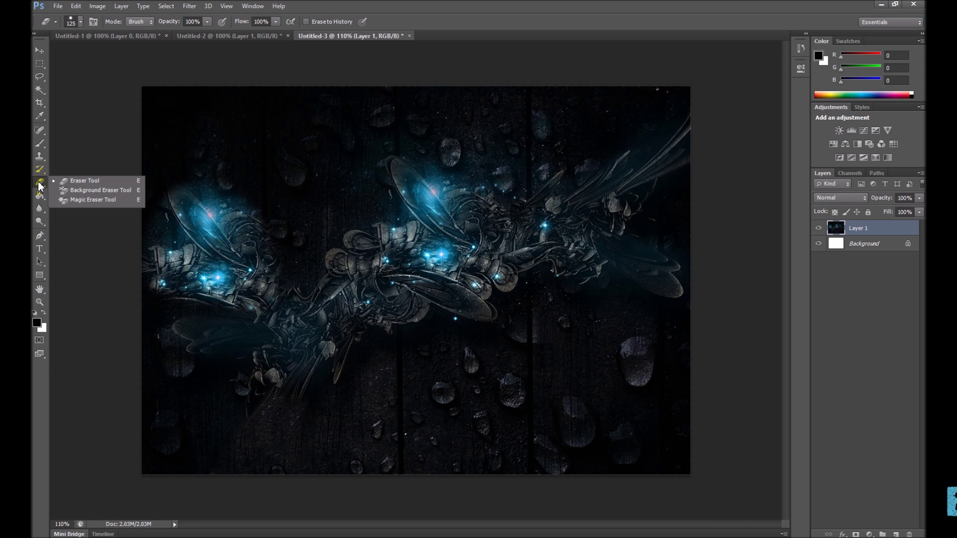
left_click(86, 190)
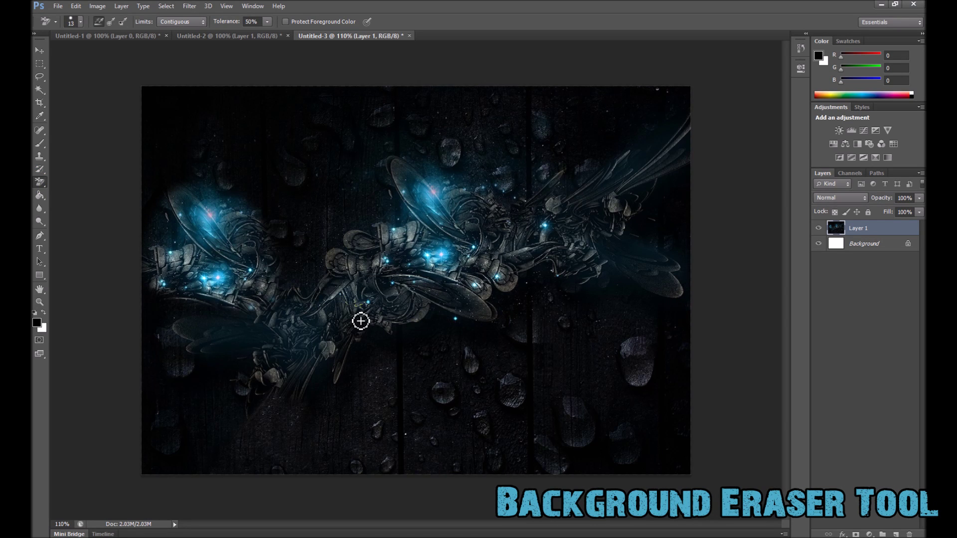
left_click_drag(437, 317, 372, 348)
Step: Extend the erased line down and around the pointed spike with the Background Eraser, using a smaller brush
scroll(432, 358, "up", 7)
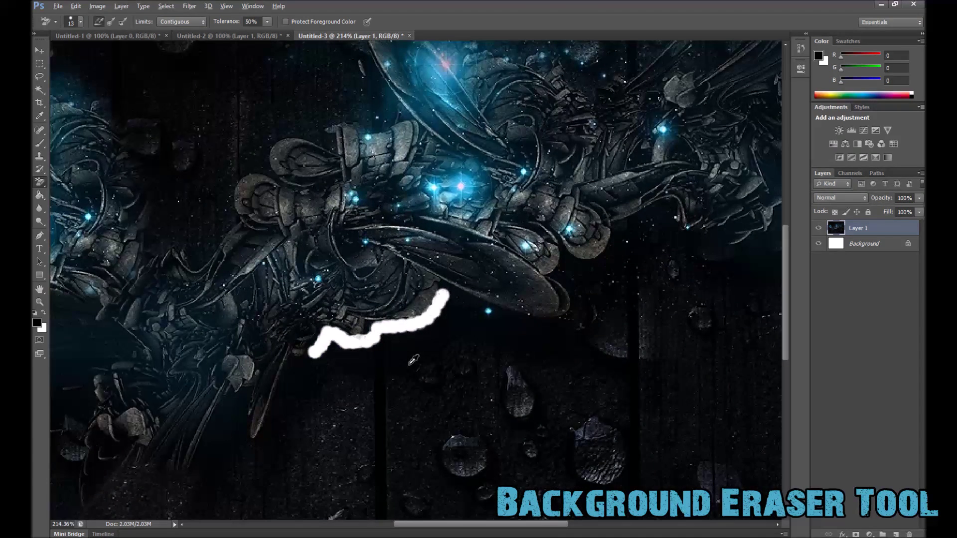
scroll(413, 359, "up", 3)
scroll(359, 331, "up", 3)
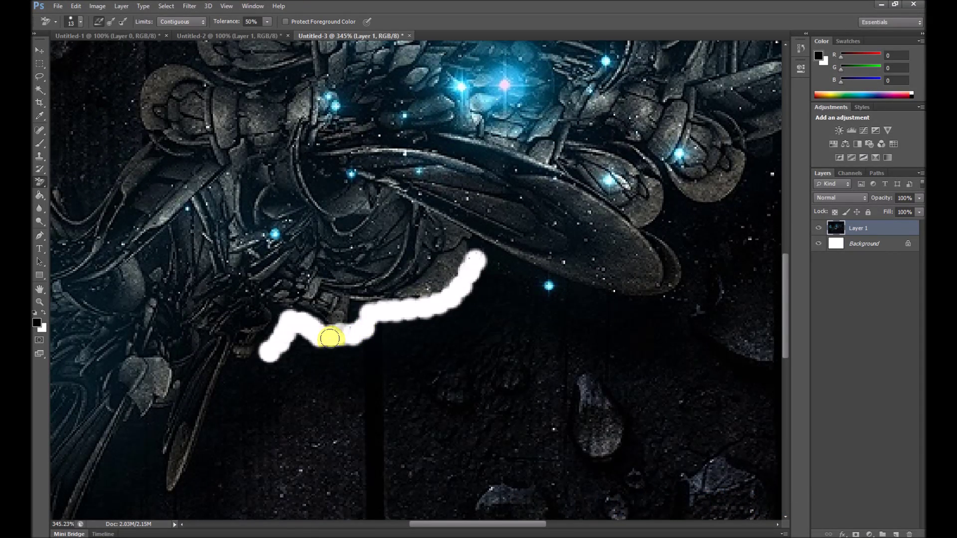
mouse_move(331, 338)
left_mouse_down()
mouse_move(278, 327)
mouse_move(268, 349)
mouse_move(233, 367)
left_mouse_up()
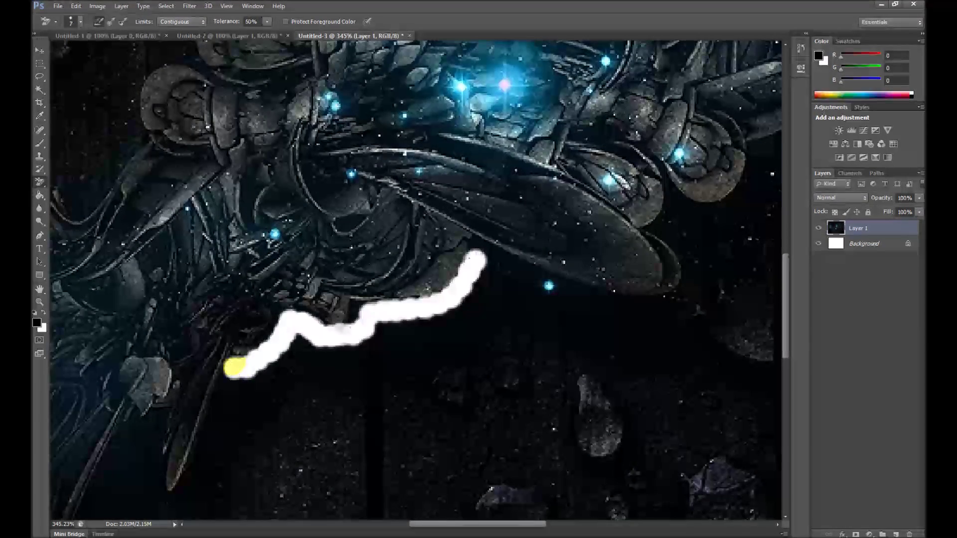
mouse_move(236, 363)
left_mouse_down()
mouse_move(177, 501)
mouse_move(168, 497)
mouse_move(161, 455)
mouse_move(170, 417)
mouse_move(121, 450)
left_mouse_up()
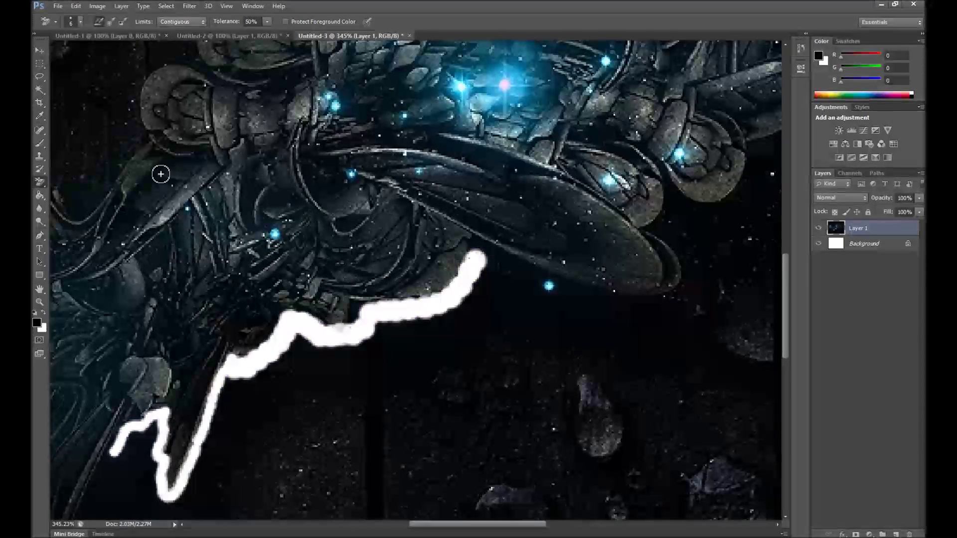
Step: Widen the erased line along its outer side into a broad strip using the Eraser tool with a 25 px brush
right_click(40, 186)
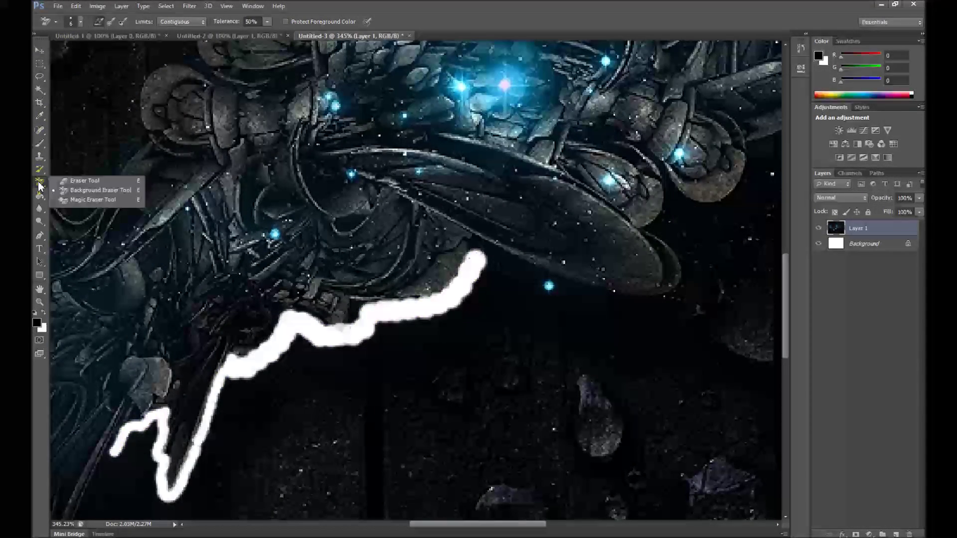
left_click(82, 182)
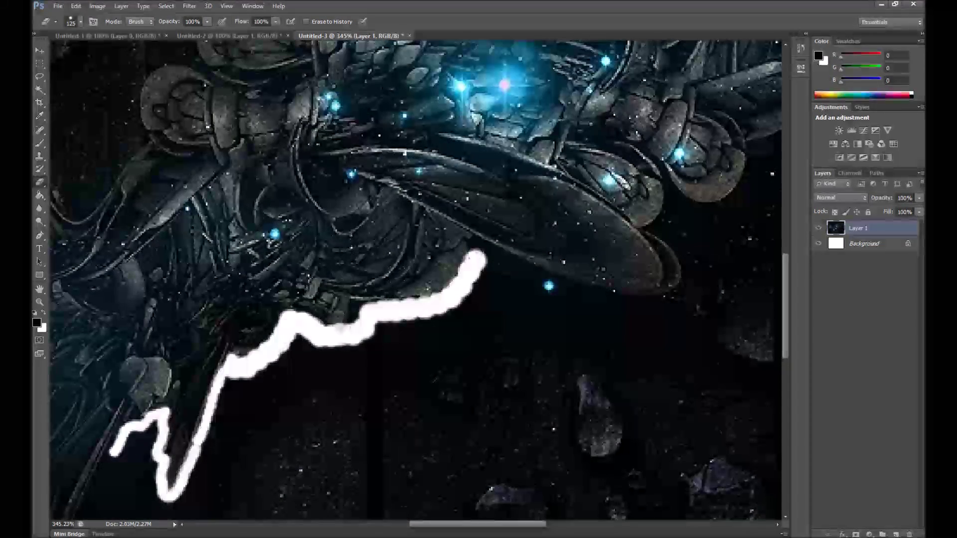
key("bracketleft")
key("bracketleft")
key("bracketleft")
key("bracketleft")
key("bracketleft")
key("bracketleft")
key("bracketleft")
key("bracketleft")
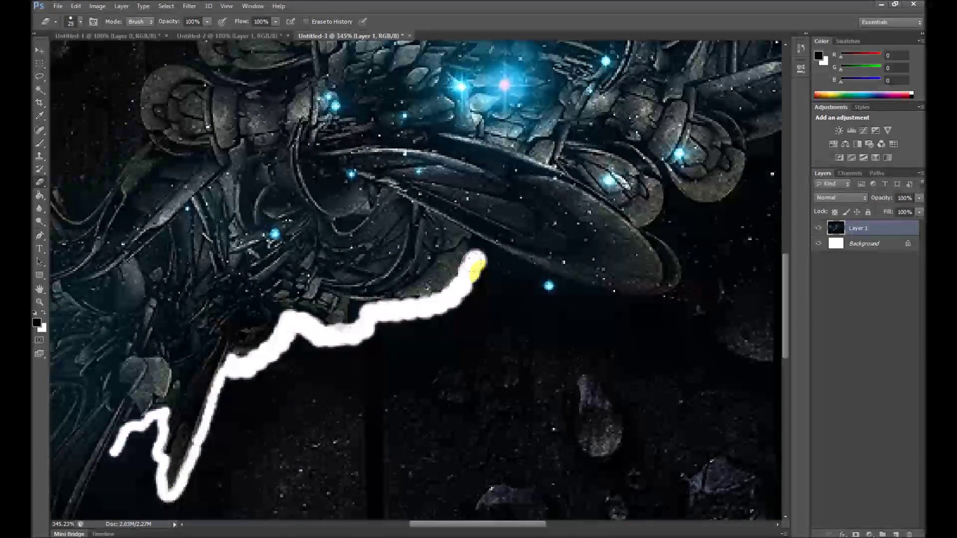
left_click(483, 273)
mouse_move(478, 285)
left_mouse_down()
mouse_move(429, 306)
mouse_move(371, 320)
mouse_move(347, 340)
mouse_move(285, 334)
mouse_move(238, 370)
mouse_move(249, 381)
mouse_move(204, 484)
mouse_move(237, 377)
left_mouse_up()
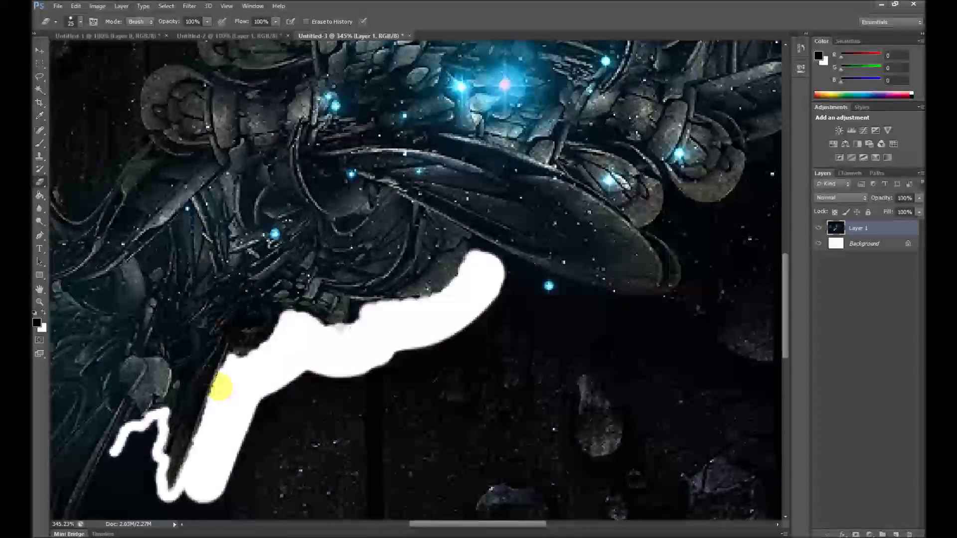
left_click_drag(441, 294, 428, 278)
Step: Try deleting the dark background of Layer 1 through a Magic Wand selection at tolerance 32, then undo the deletion and deselect
scroll(424, 306, "down", 5)
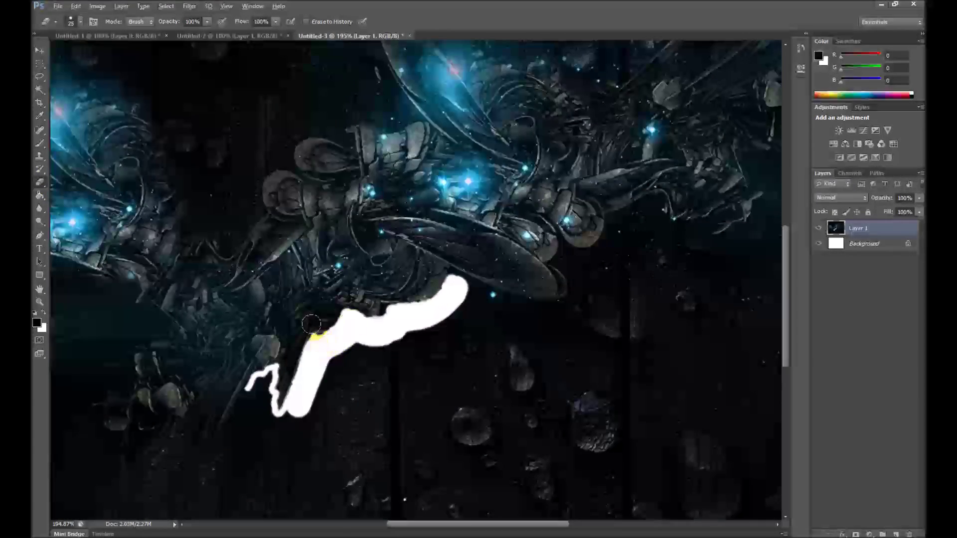
scroll(393, 314, "down", 4)
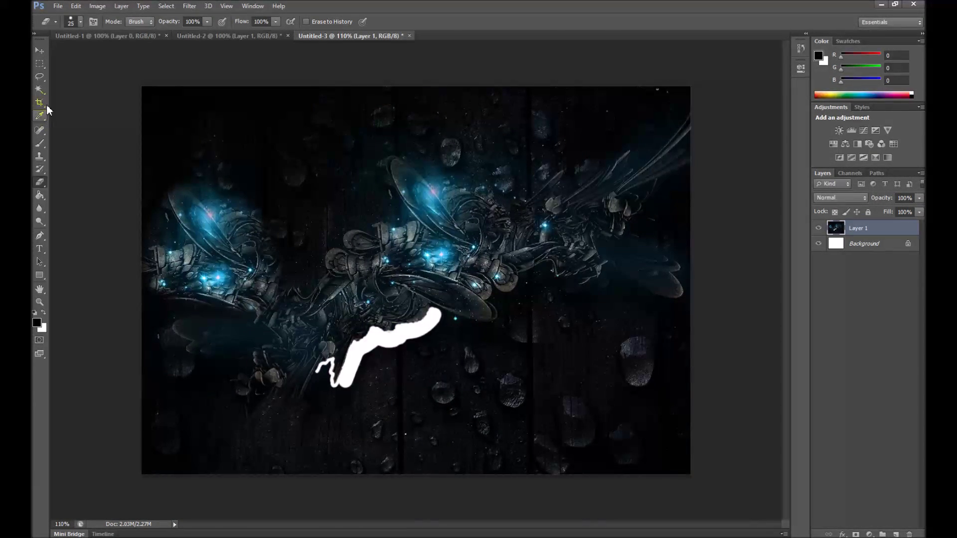
left_click(39, 89)
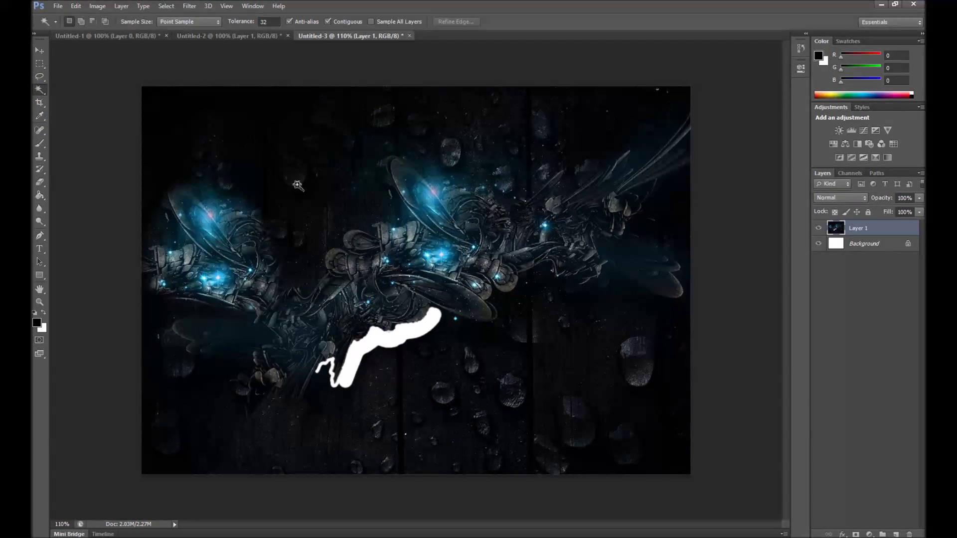
left_click(337, 201)
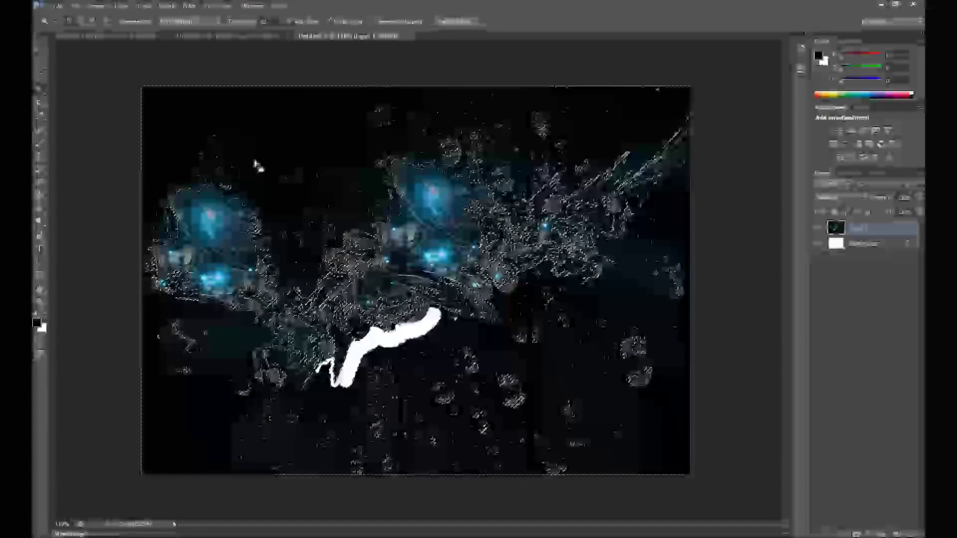
key("Delete")
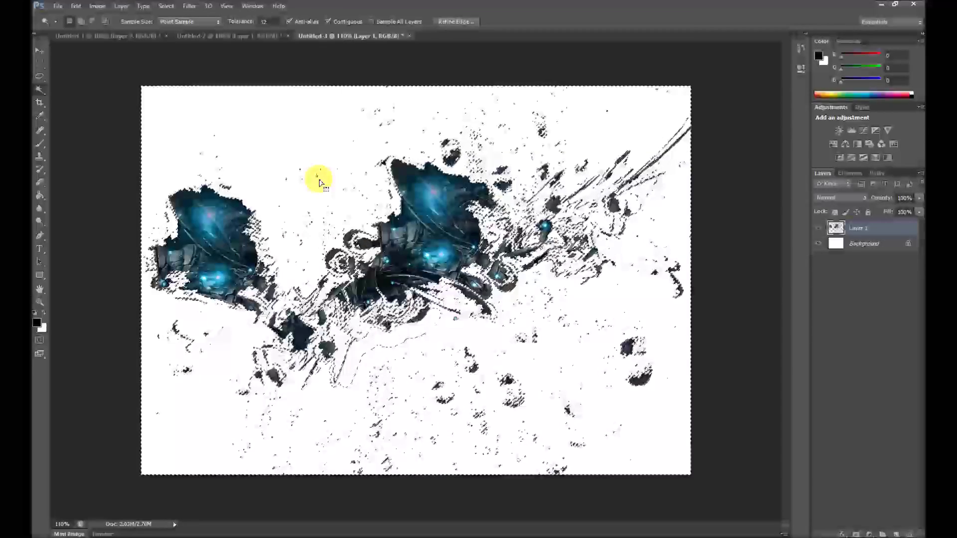
key("ctrl+z")
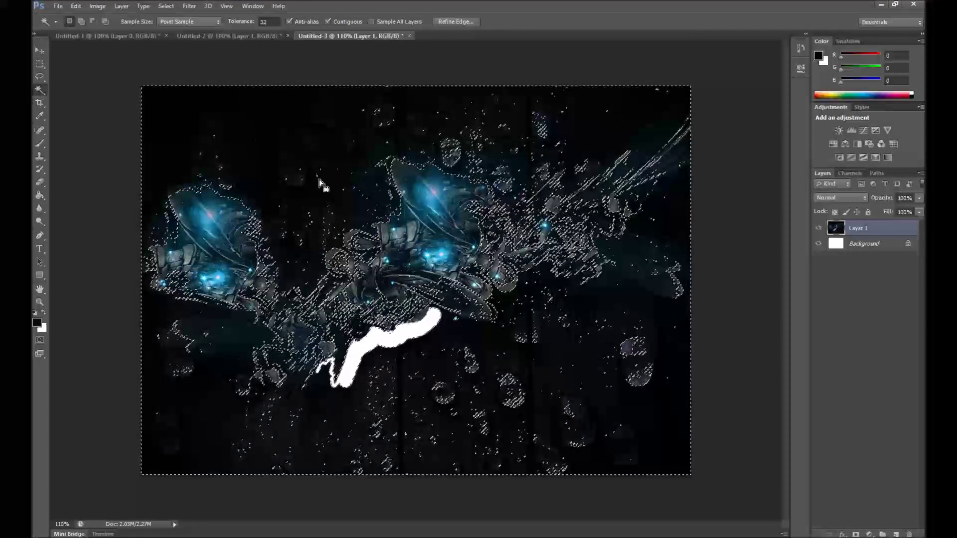
key("ctrl+d")
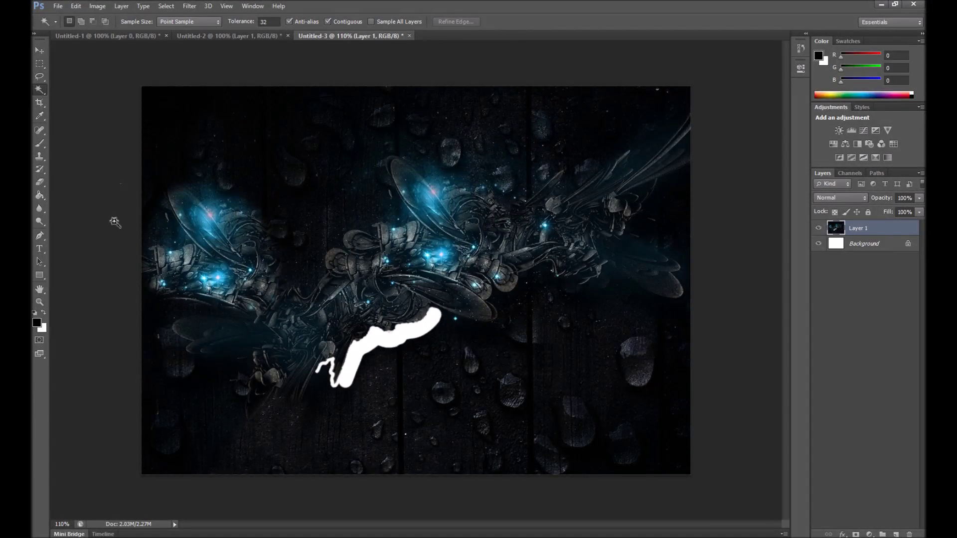
Step: Fill the erased white strip on Layer 1 with a black foreground color using the Paint Bucket tool
left_click(40, 197)
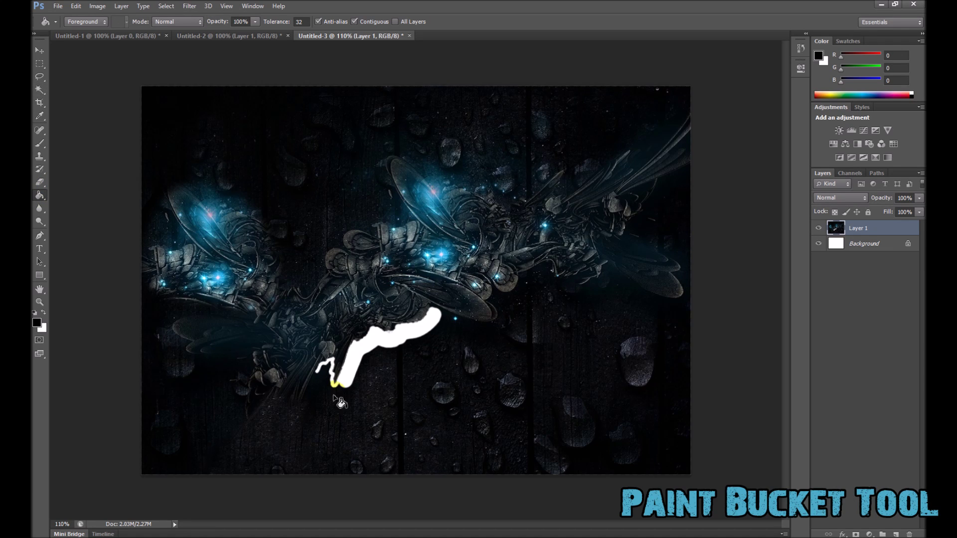
left_click(364, 341)
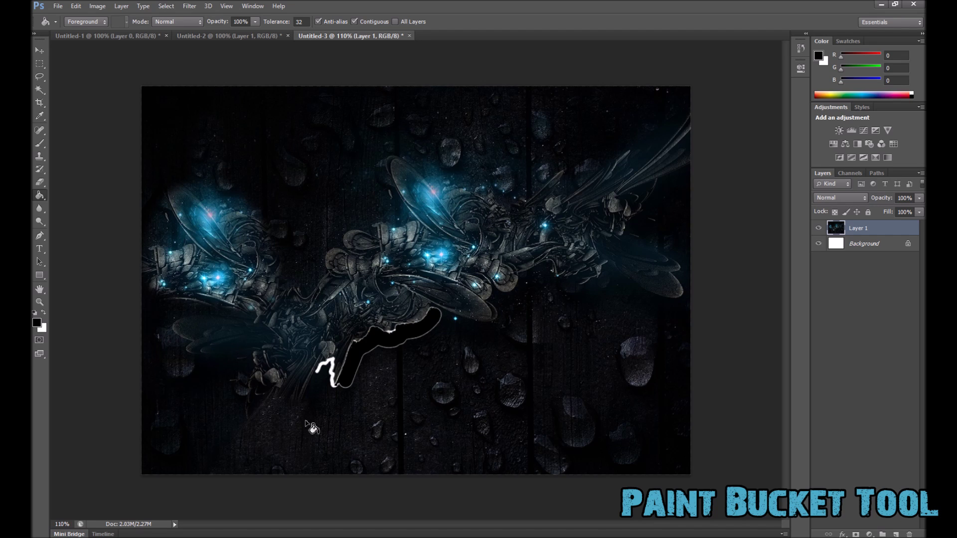
key("ctrl+z")
left_click(41, 326)
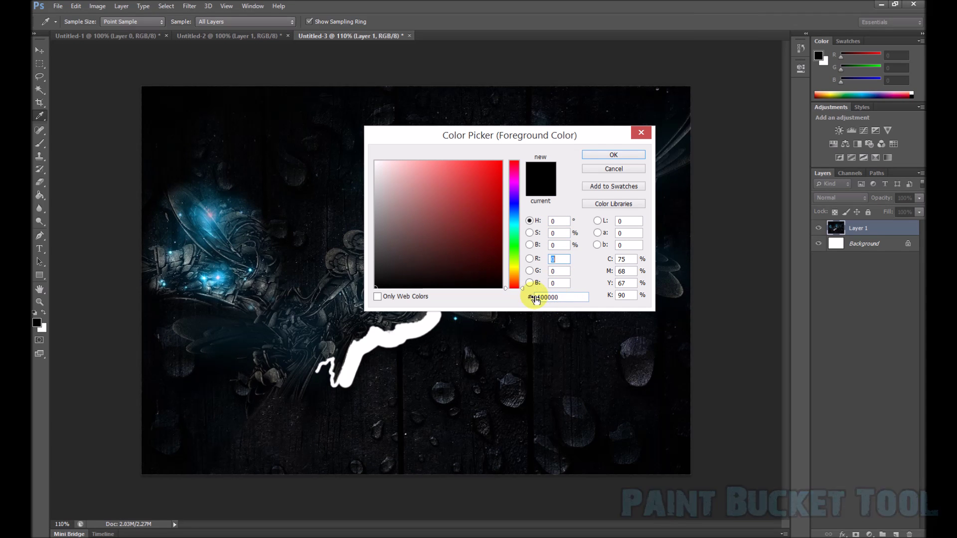
left_click(613, 155)
left_click(432, 325)
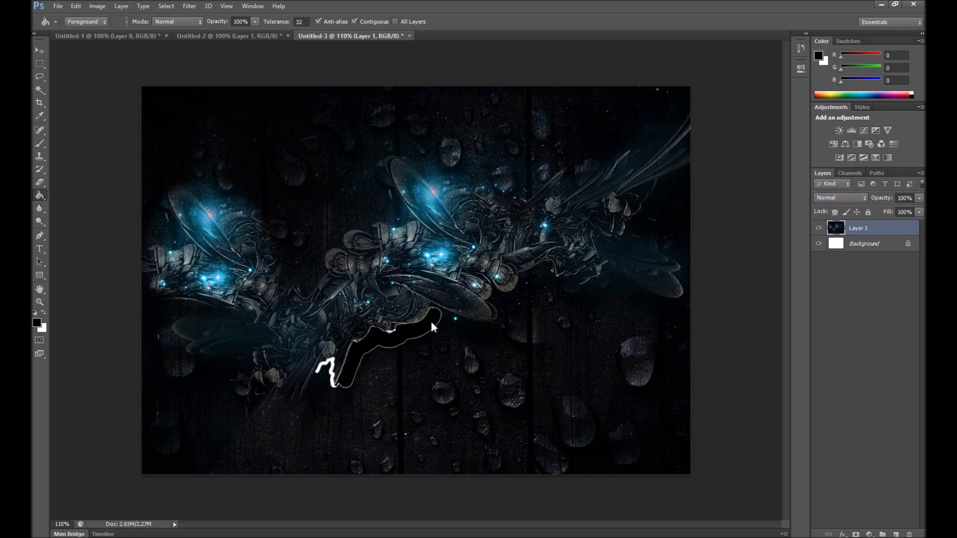
Step: Switch to the Gradient tool and create a new 1000 x 708 pixel document with a white background
left_click(44, 198)
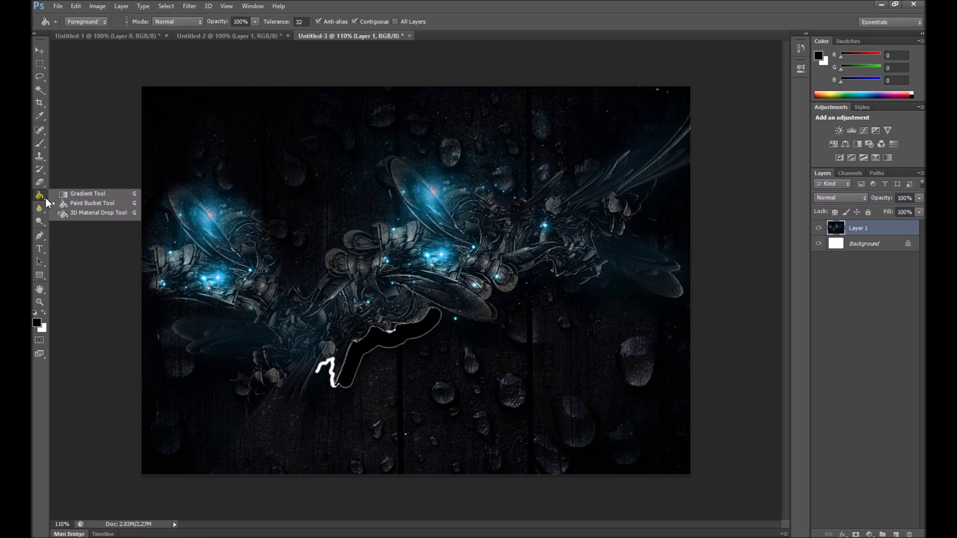
left_click(108, 196)
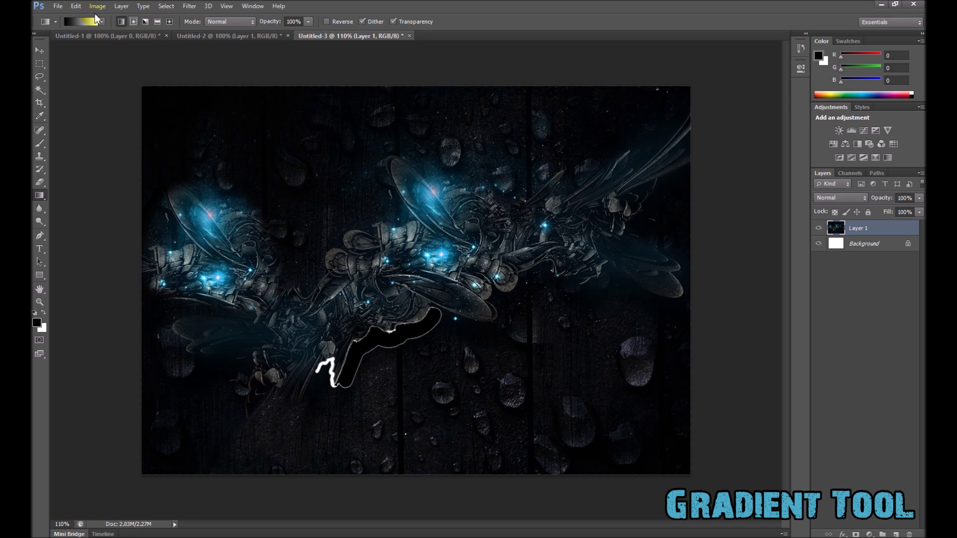
left_click(59, 6)
left_click(65, 16)
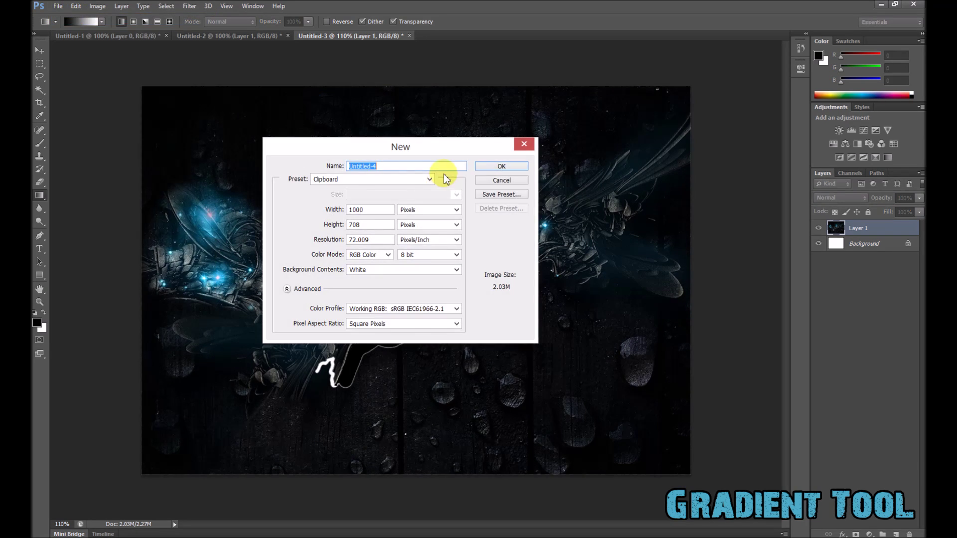
left_click(507, 166)
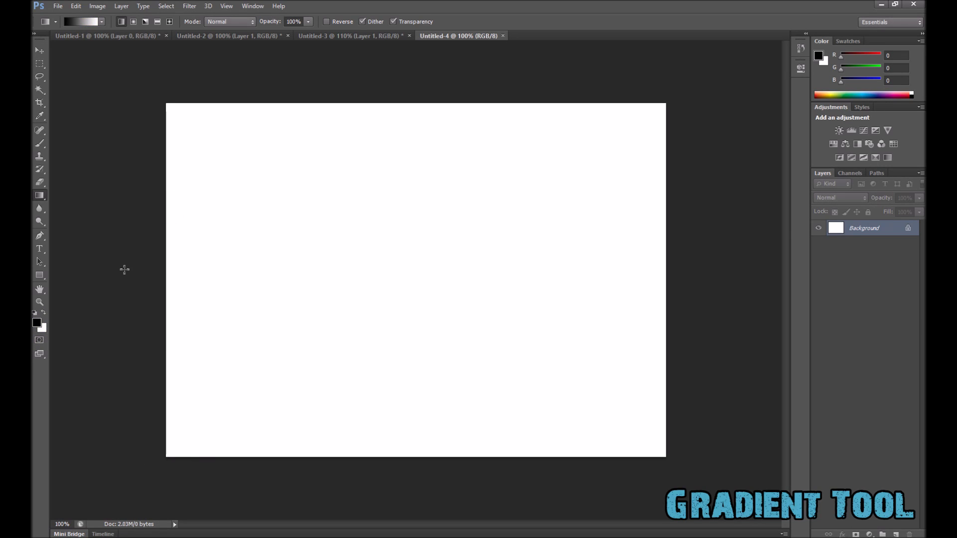
Step: Try a black-to-white linear gradient across the blank canvas, once horizontally and once diagonally, undoing each fill
left_click_drag(85, 274, 719, 274)
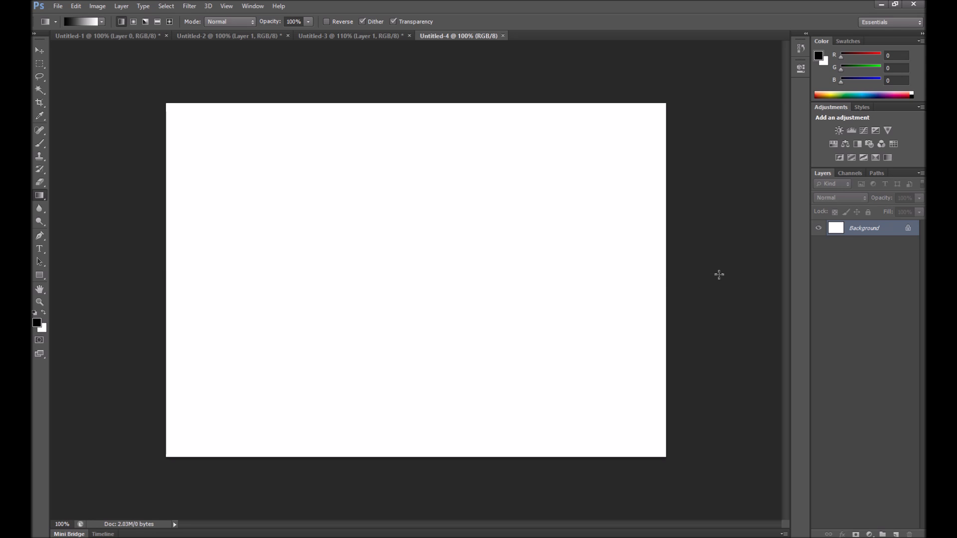
left_click_drag(719, 274, 719, 274)
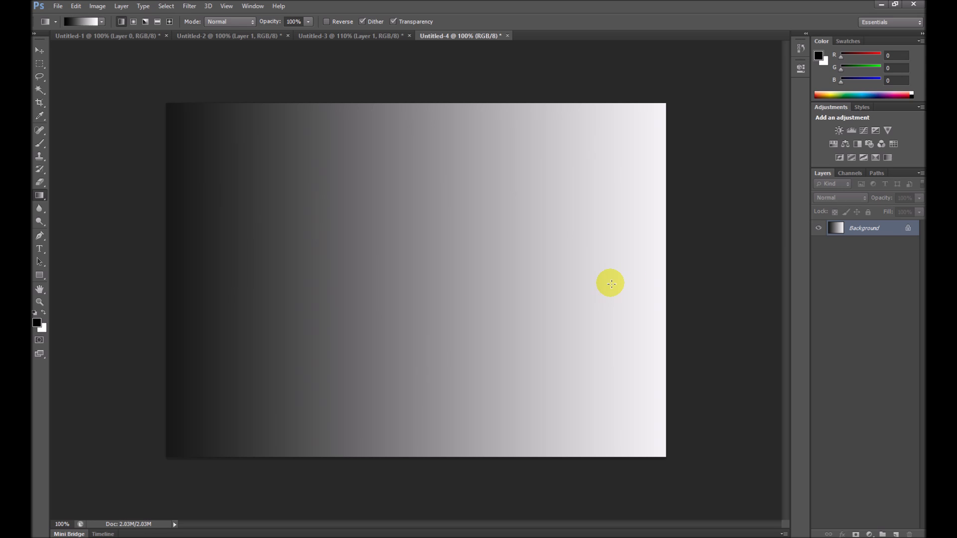
key("ctrl+z")
left_click_drag(130, 85, 770, 525)
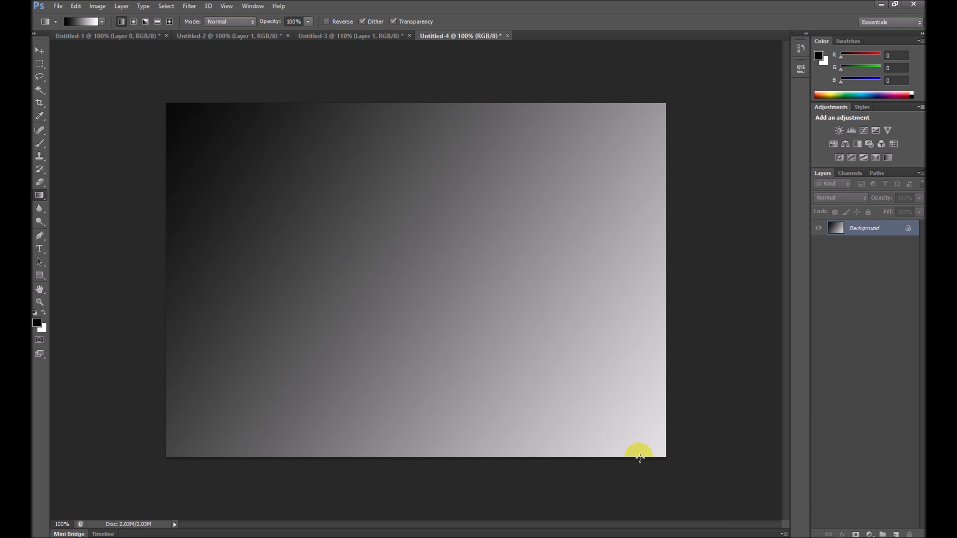
key("ctrl+z")
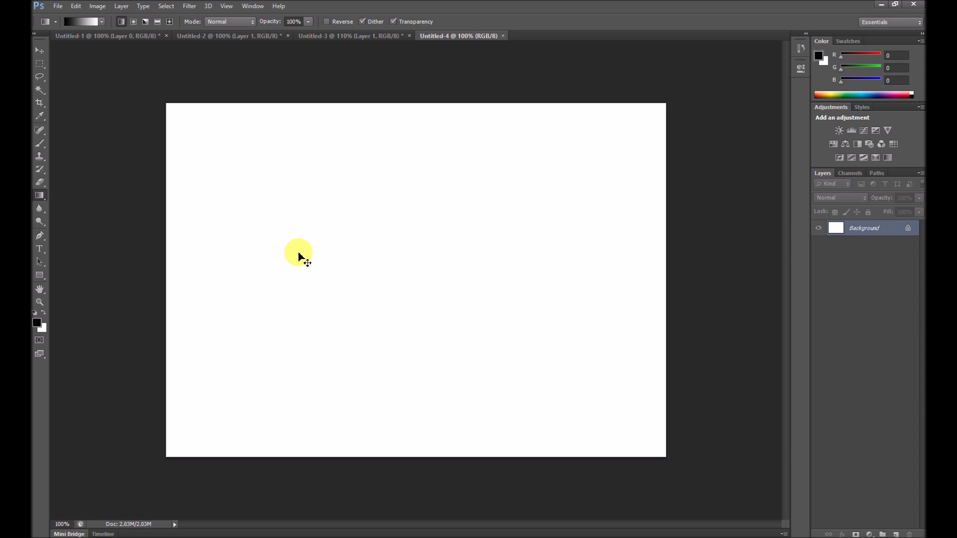
Step: Edit the current gradient in the Gradient Editor and set its starting color stop to red
left_click(102, 22)
left_click(82, 42)
left_click(84, 20)
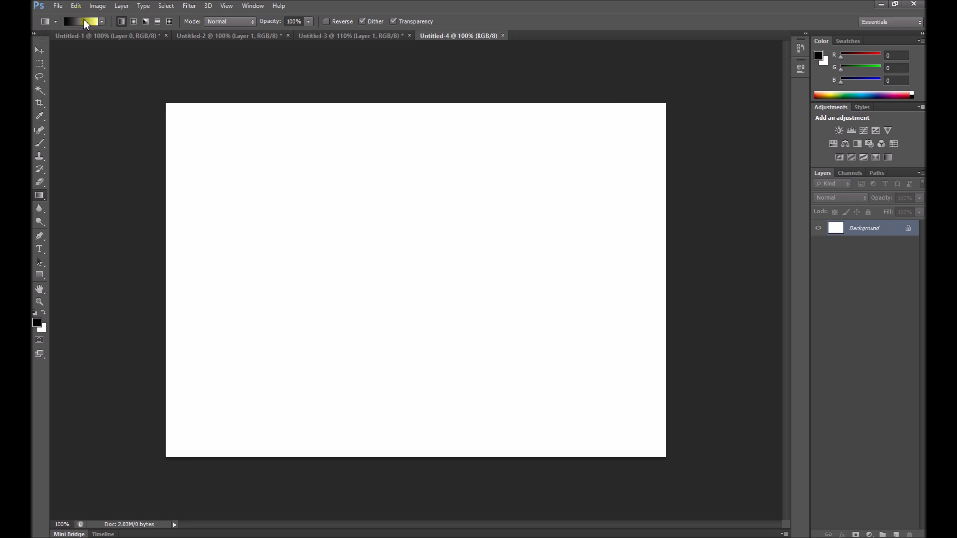
left_click(84, 20)
left_click_drag(527, 101, 432, 145)
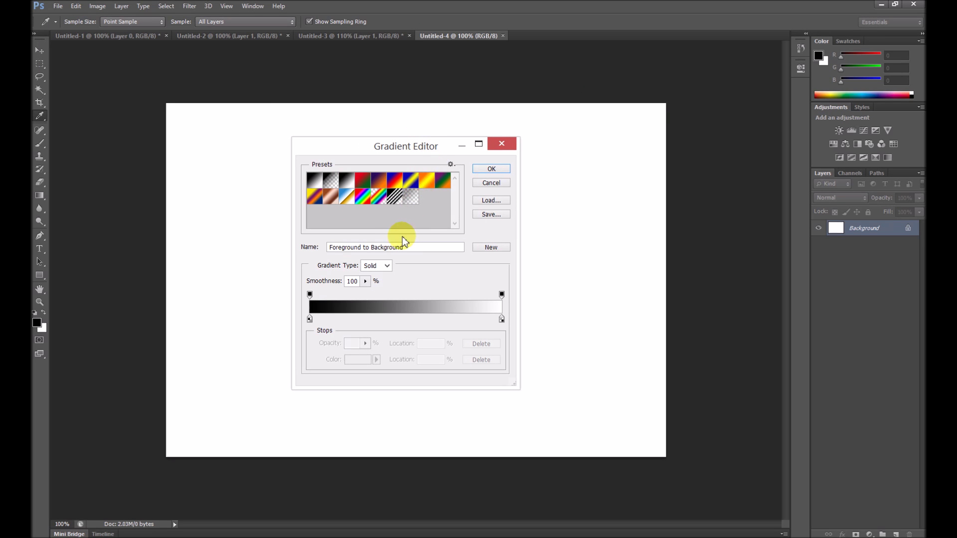
left_click(309, 295)
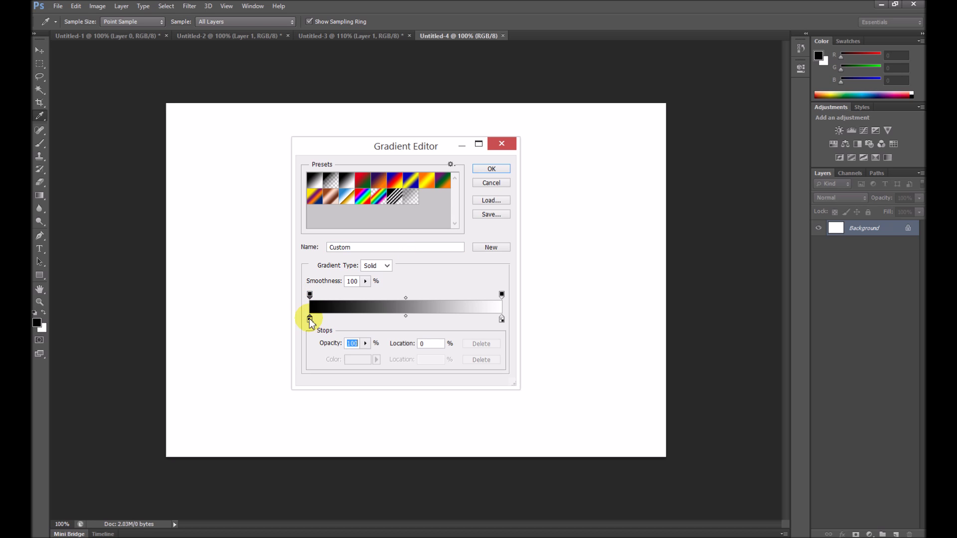
left_click(310, 319)
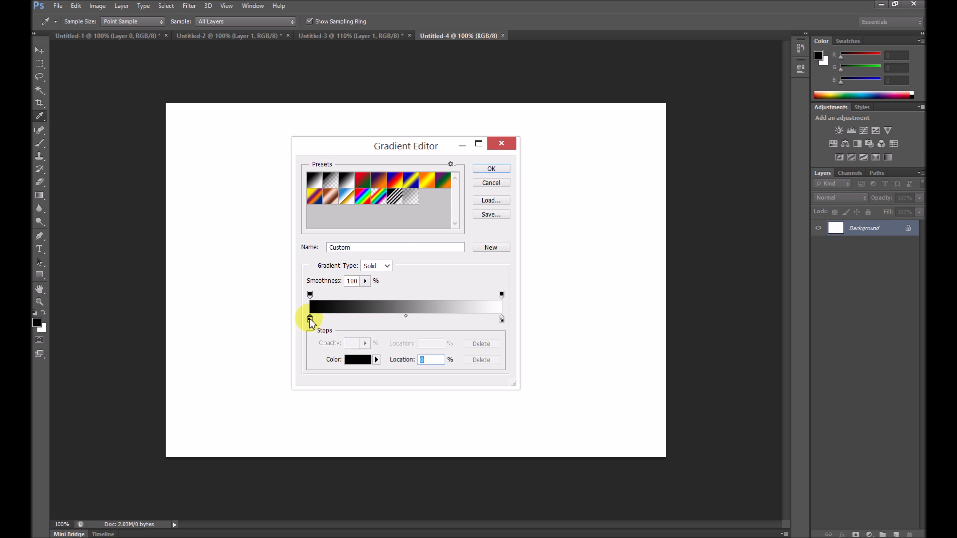
left_click(377, 360)
left_click(357, 368)
left_click(357, 368)
left_click_drag(425, 281, 528, 149)
left_click(609, 159)
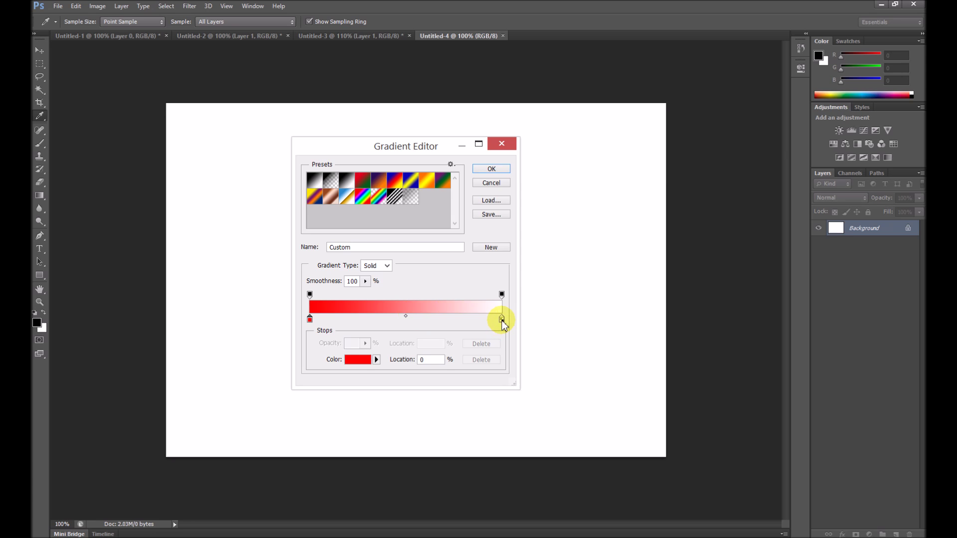
Step: Set the gradient's end color stop at location 100% to a bright blue
left_click(501, 320)
left_click(376, 359)
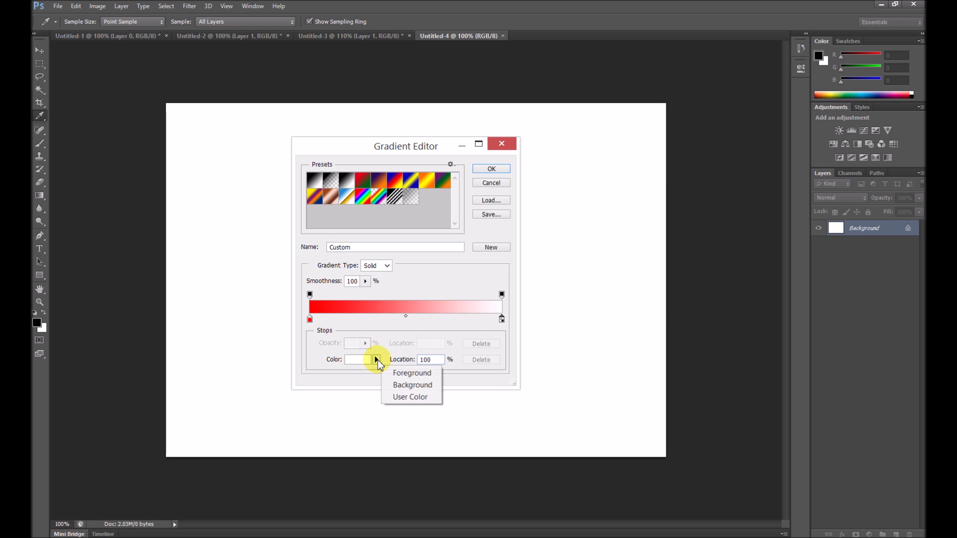
left_click(357, 363)
left_click(357, 363)
left_click_drag(486, 200, 558, 126)
left_click(609, 154)
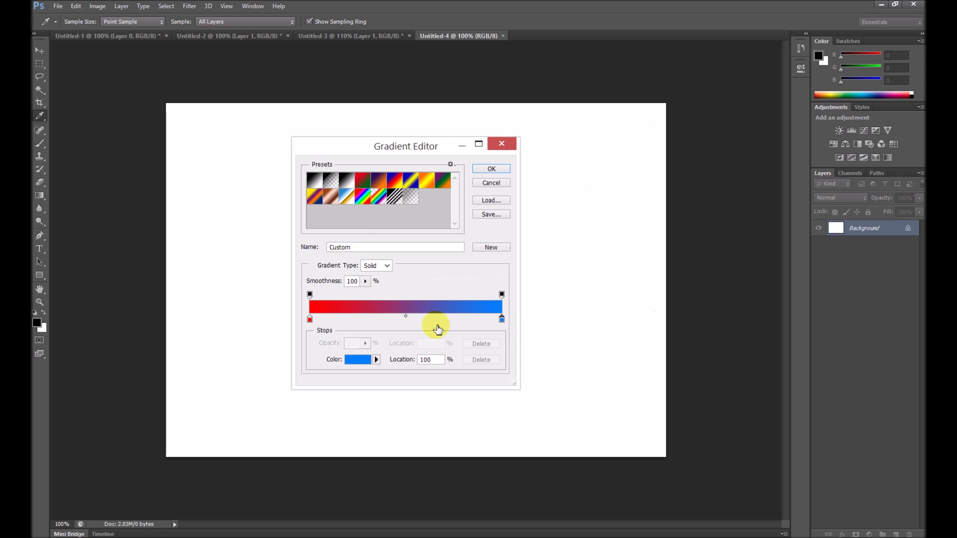
Step: Try a middle color stop at 50%, delete it, and accept the red-to-blue custom gradient
left_click(407, 319)
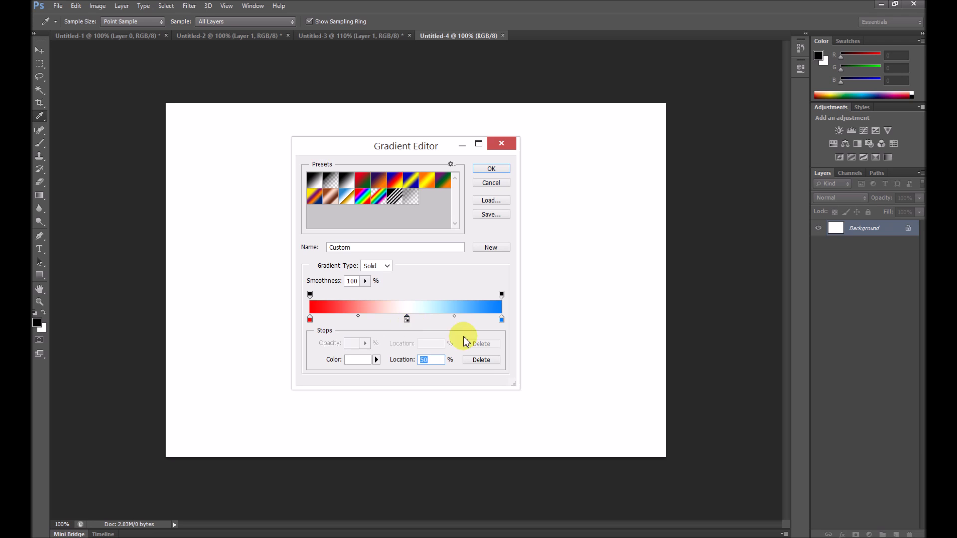
left_click(481, 360)
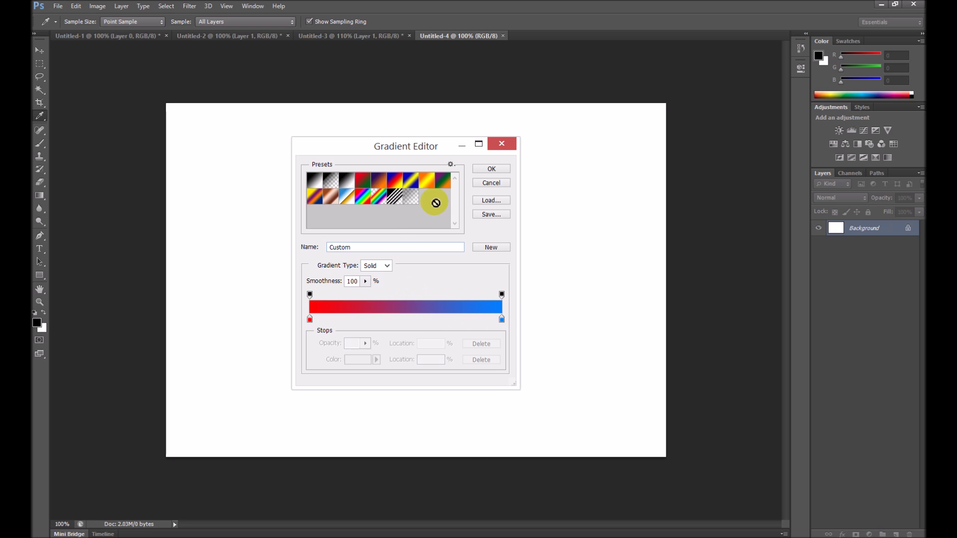
left_click(490, 170)
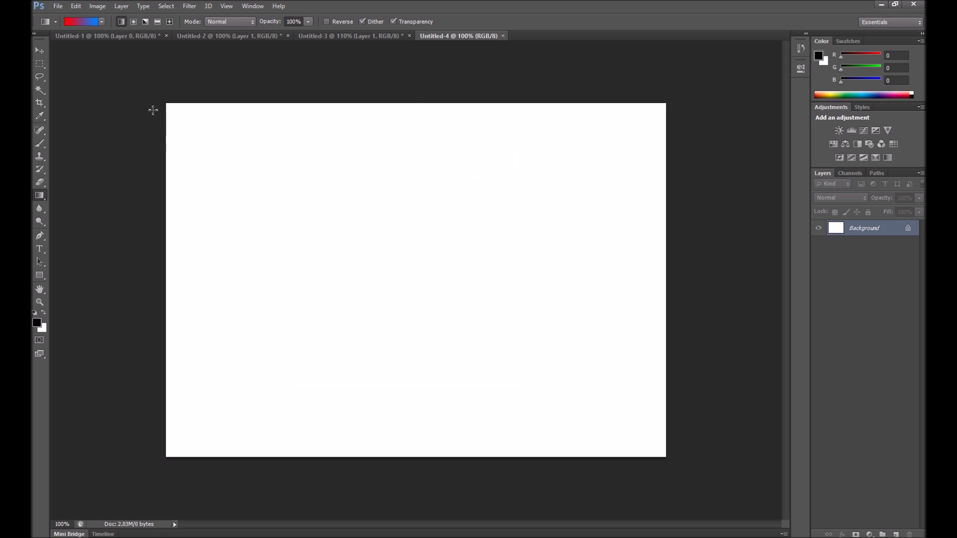
Step: Try the red-to-blue gradient diagonally from the canvas's upper-right corner to its lower-left corner, and undo it
left_click_drag(720, 78, 110, 499)
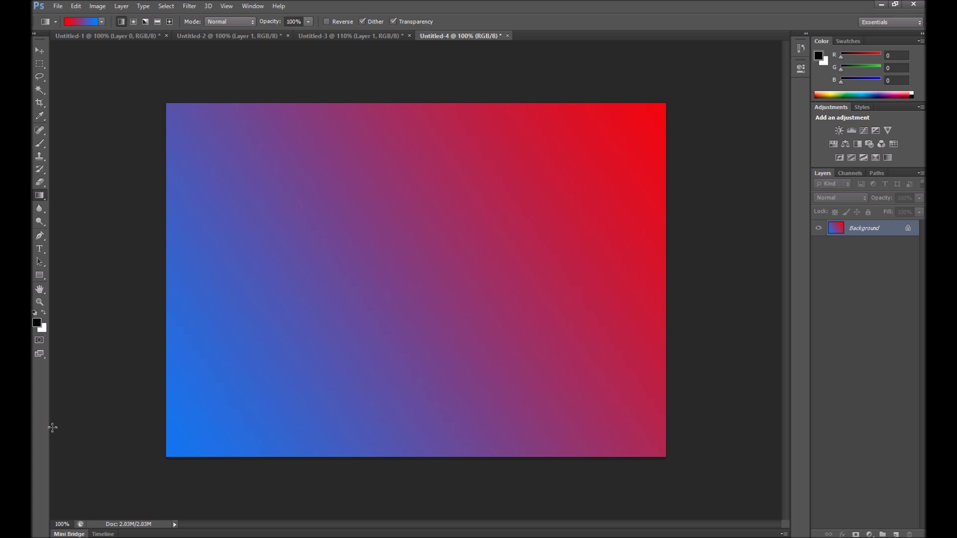
key("ctrl+z")
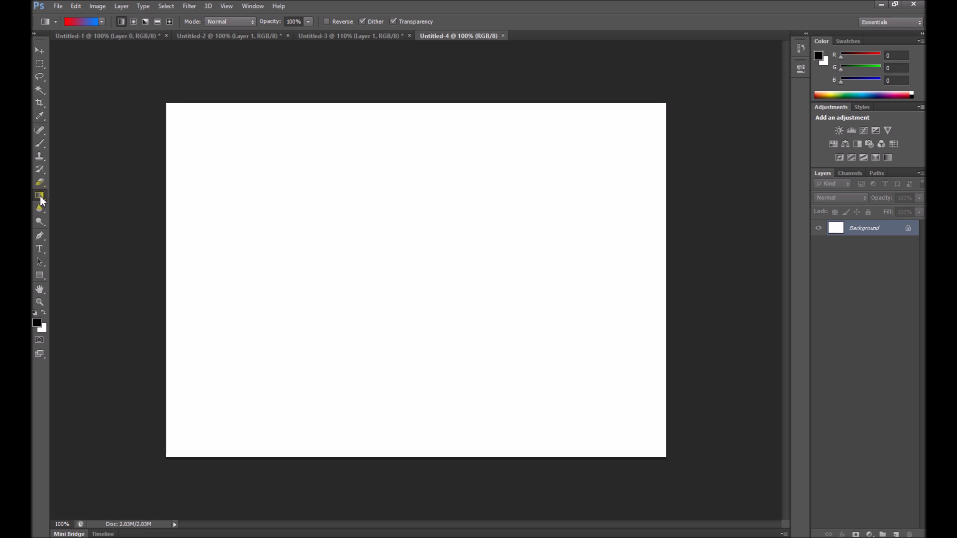
Step: In Untitled-3, blur areas beside the central glow on Layer 1 with an 80 px Blur tool brush, first at 50% and finally at 100% strength
left_click(40, 208)
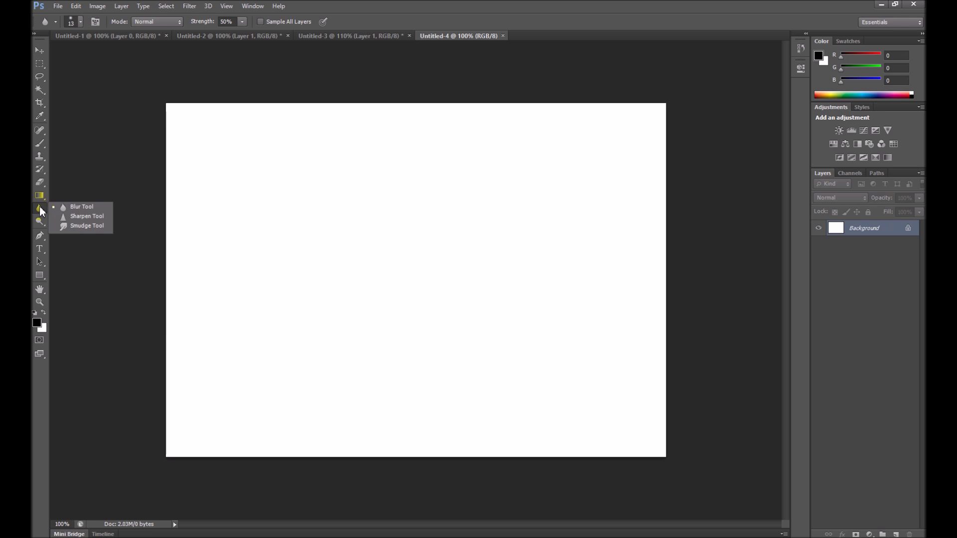
left_click(325, 35)
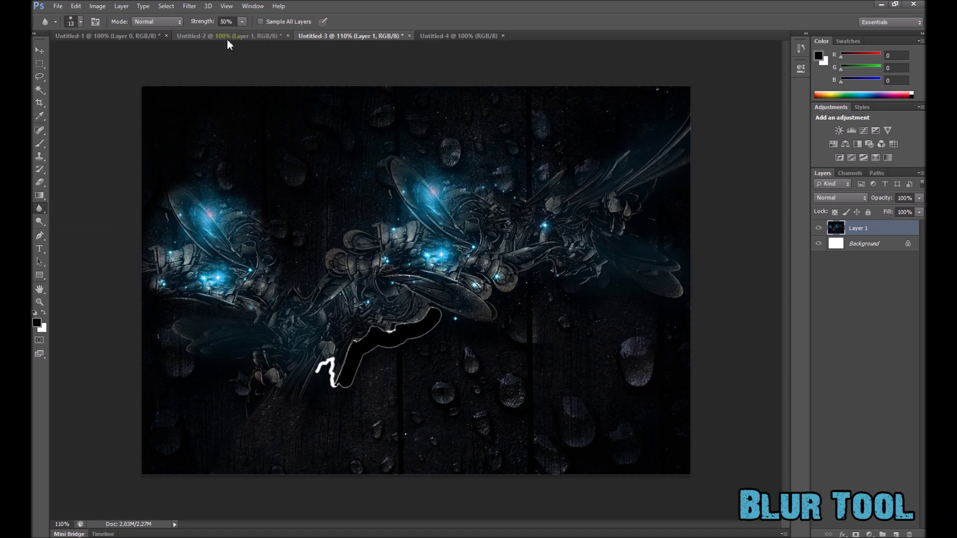
left_click(42, 207)
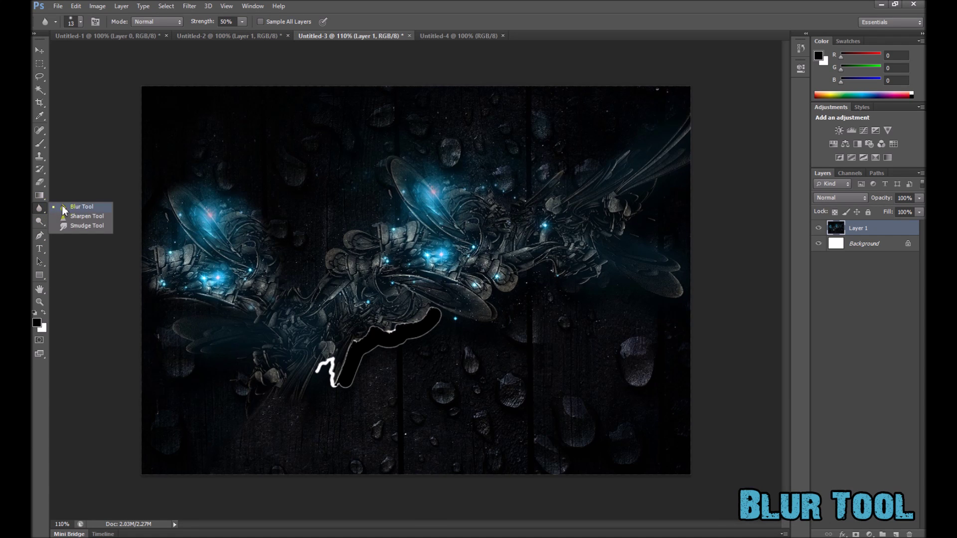
left_click(63, 207)
key("bracketright")
key("bracketright")
key("bracketright")
key("bracketright")
key("bracketright")
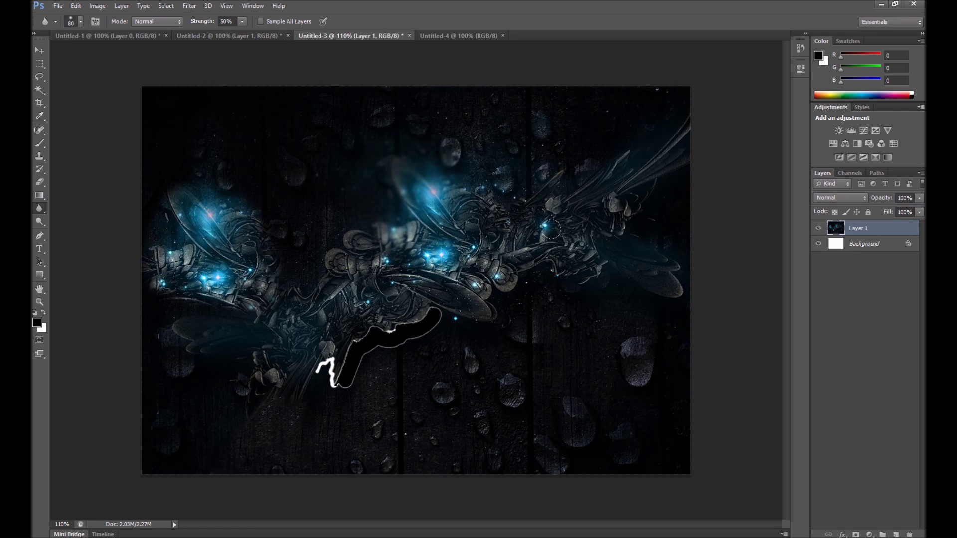
left_click(242, 21)
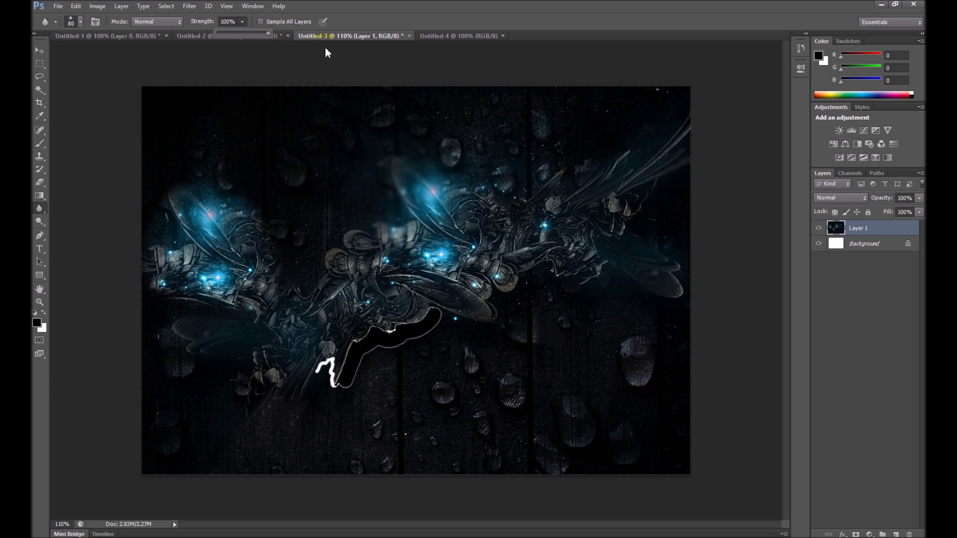
left_click(348, 233)
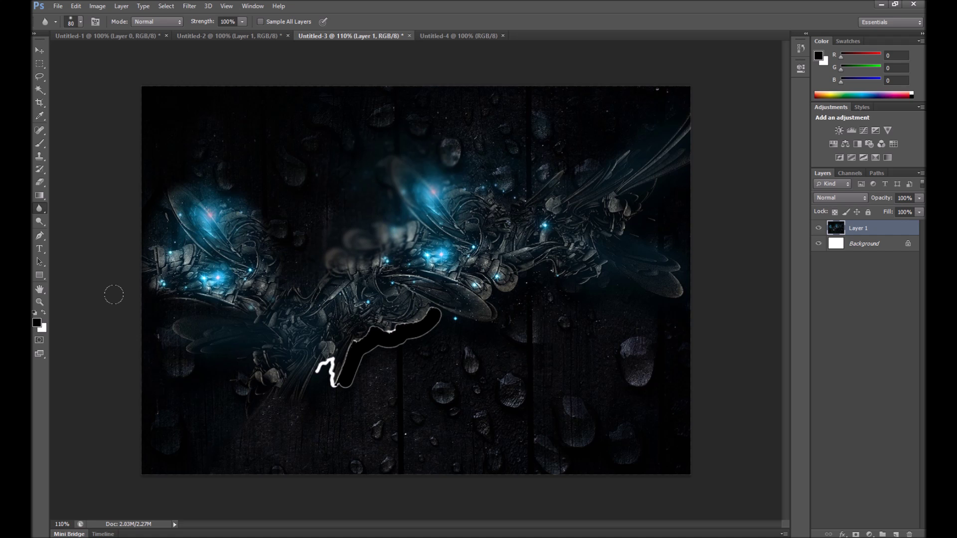
Step: Sharpen the blurred wing tip and the area around the central glow using the Sharpen tool with a 100 px brush at 50% strength
left_click(43, 208)
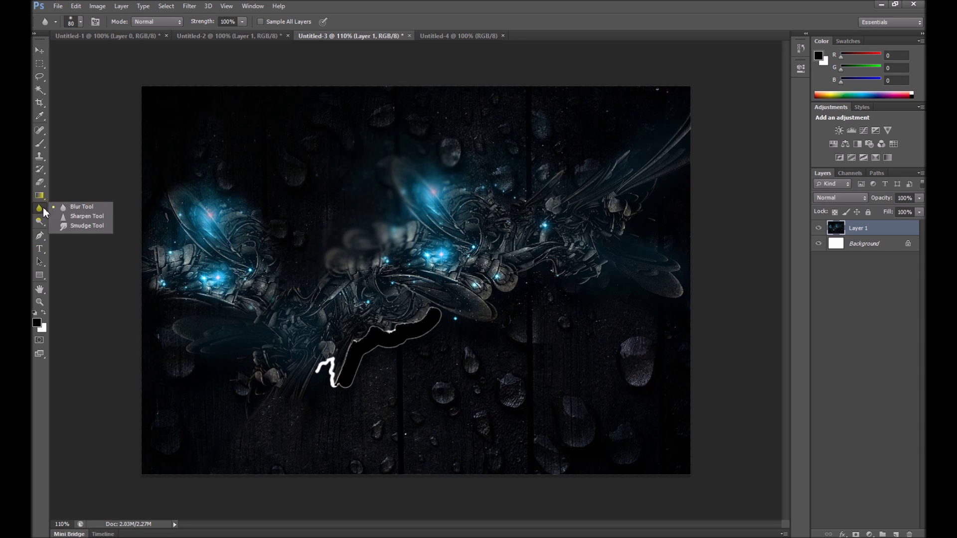
left_click(81, 217)
key("bracketright")
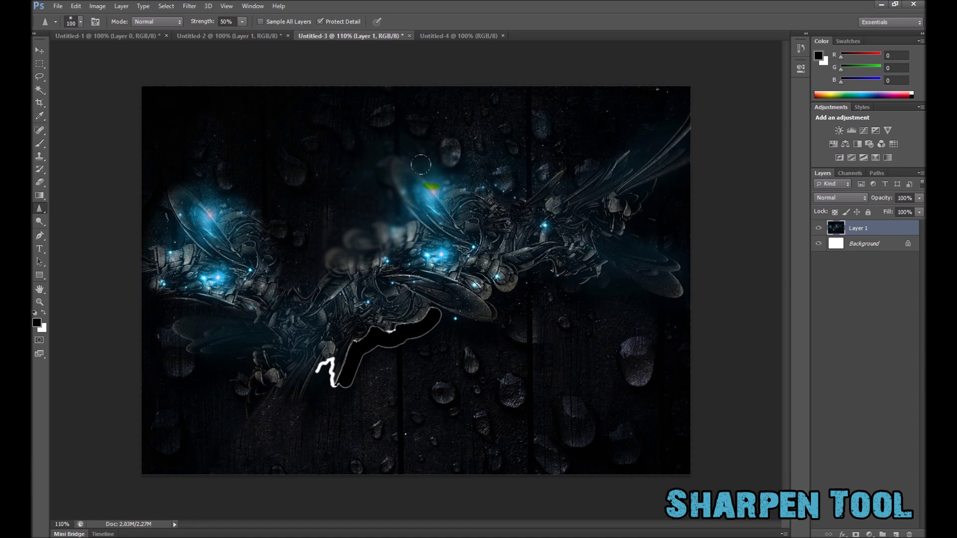
mouse_move(392, 178)
left_mouse_down()
mouse_move(434, 204)
mouse_move(397, 157)
mouse_move(425, 160)
mouse_move(482, 206)
mouse_move(416, 196)
left_mouse_up()
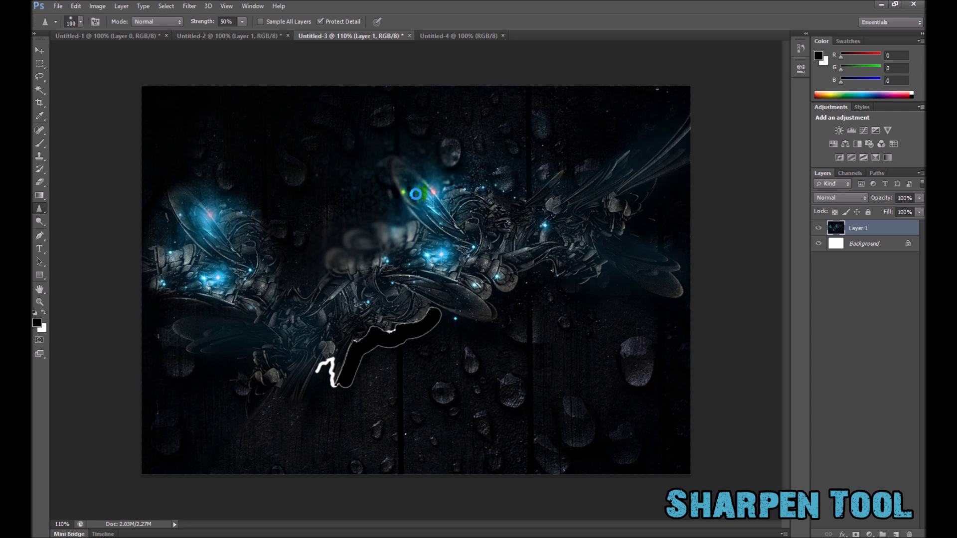
mouse_move(374, 205)
left_mouse_down()
mouse_move(410, 183)
mouse_move(491, 201)
left_mouse_up()
Step: Smear the left glowing shape and its surroundings on Layer 1 using the Smudge tool with a 45 px brush at 50% strength
right_click(40, 208)
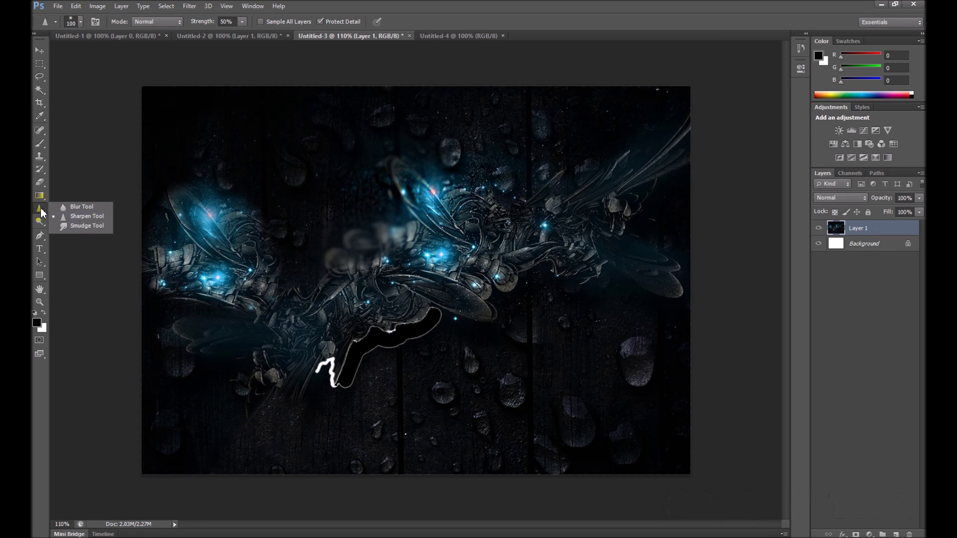
left_click(91, 227)
key("bracketright")
key("bracketright")
left_click_drag(215, 215, 279, 292)
left_click_drag(192, 184, 269, 299)
mouse_move(205, 248)
left_mouse_down()
mouse_move(270, 329)
mouse_move(126, 173)
mouse_move(197, 241)
mouse_move(158, 173)
mouse_move(190, 277)
mouse_move(177, 306)
mouse_move(166, 200)
mouse_move(169, 300)
mouse_move(267, 296)
mouse_move(246, 313)
mouse_move(179, 326)
mouse_move(289, 336)
mouse_move(309, 357)
mouse_move(145, 377)
mouse_move(350, 335)
mouse_move(319, 312)
mouse_move(212, 296)
mouse_move(308, 275)
mouse_move(193, 227)
mouse_move(214, 199)
mouse_move(340, 362)
mouse_move(283, 204)
mouse_move(306, 304)
mouse_move(361, 211)
mouse_move(408, 296)
mouse_move(210, 216)
mouse_move(196, 176)
mouse_move(258, 254)
left_mouse_up()
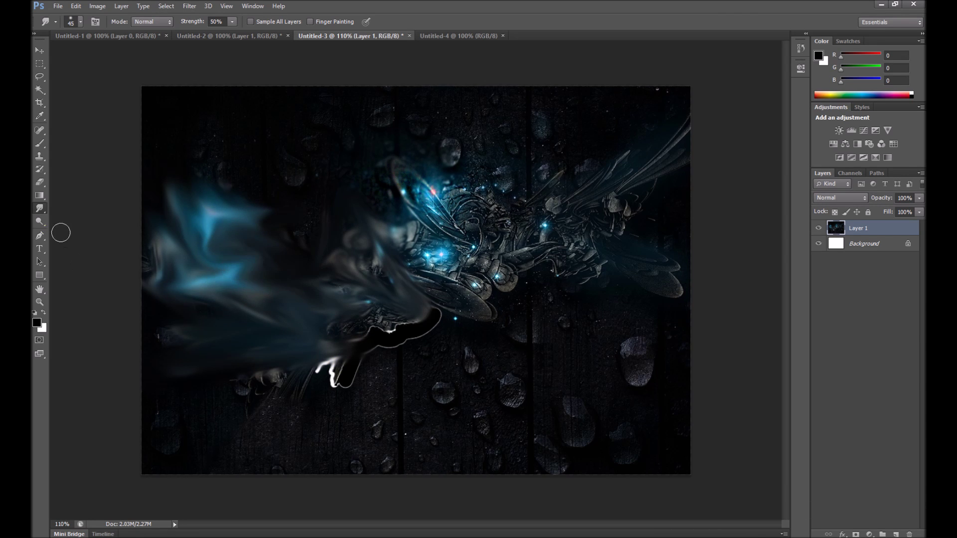
left_click(39, 223)
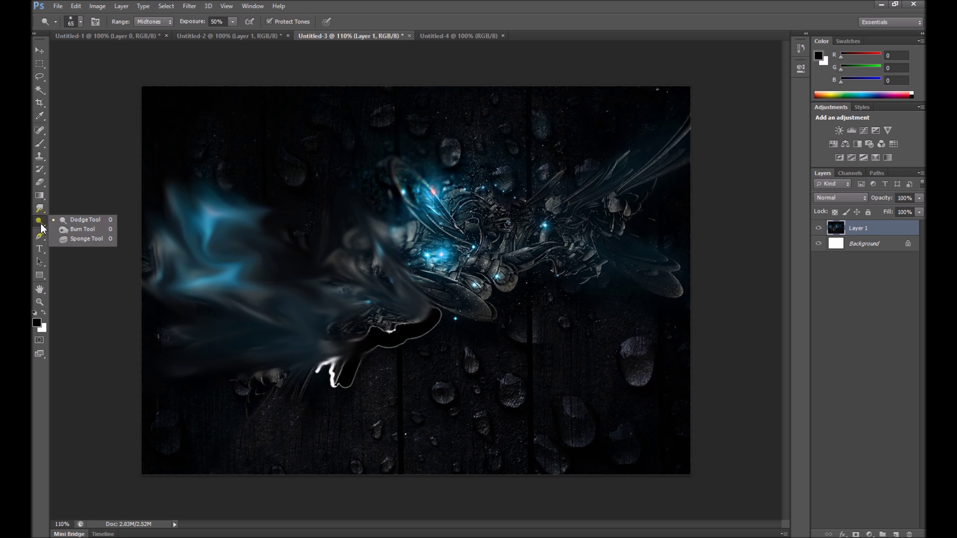
left_click(87, 220)
left_click(43, 241)
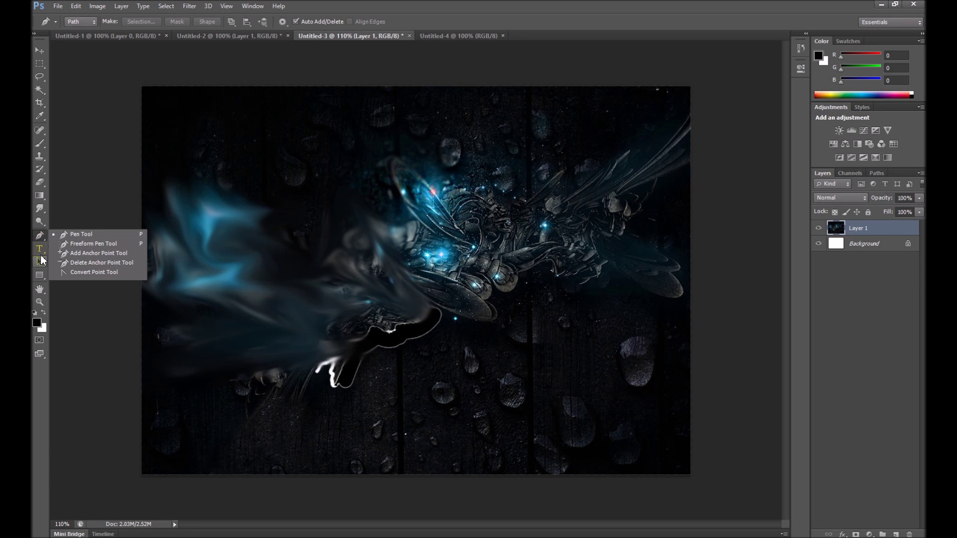
Step: Switch to the Horizontal Type tool and create a new 200 x 80 pixel document with a white background
left_click(39, 252)
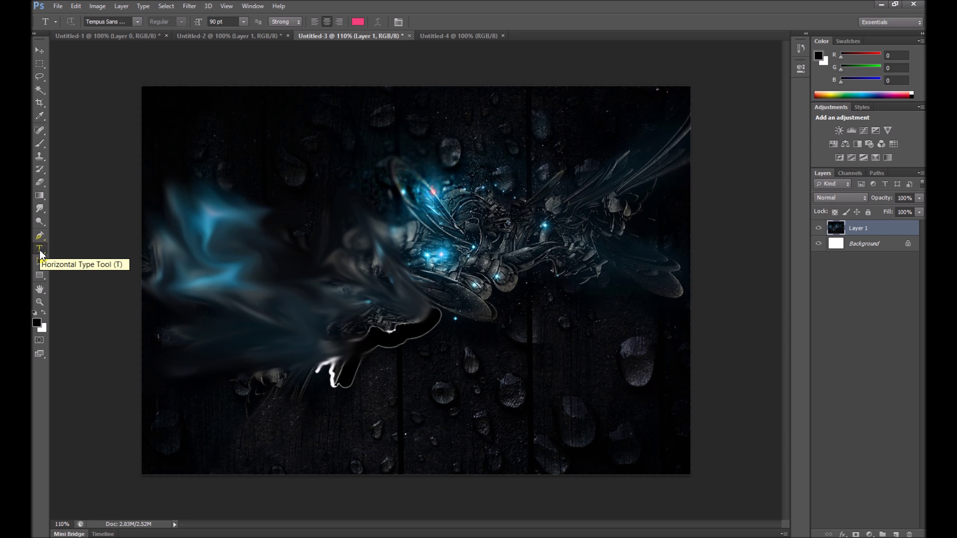
left_click(58, 6)
left_click(70, 16)
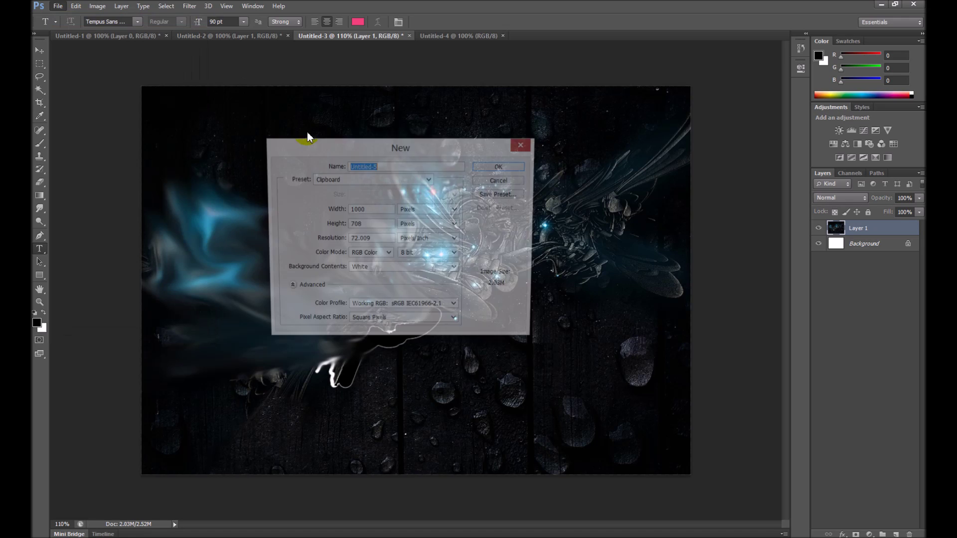
left_click_drag(360, 221, 288, 209)
left_click(434, 210)
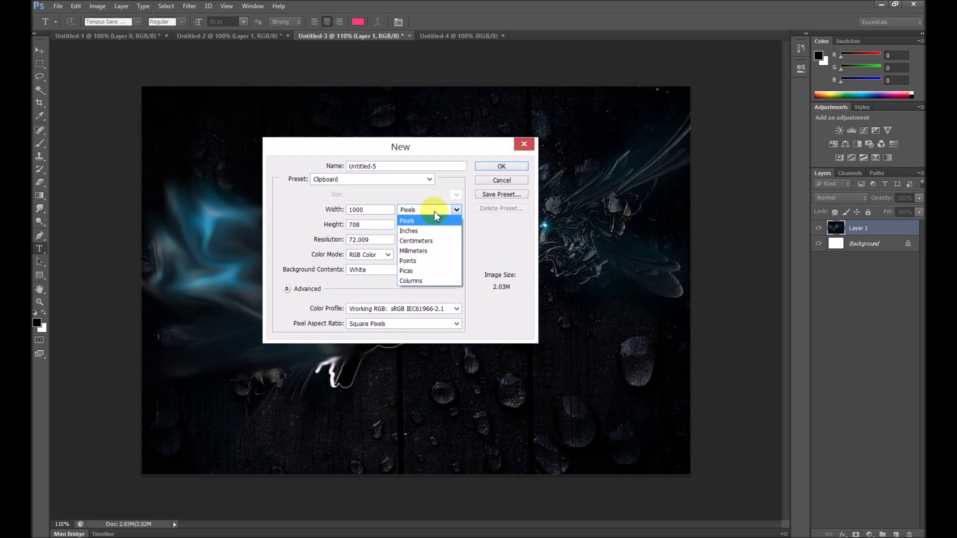
left_click(424, 220)
left_click_drag(372, 209, 308, 211)
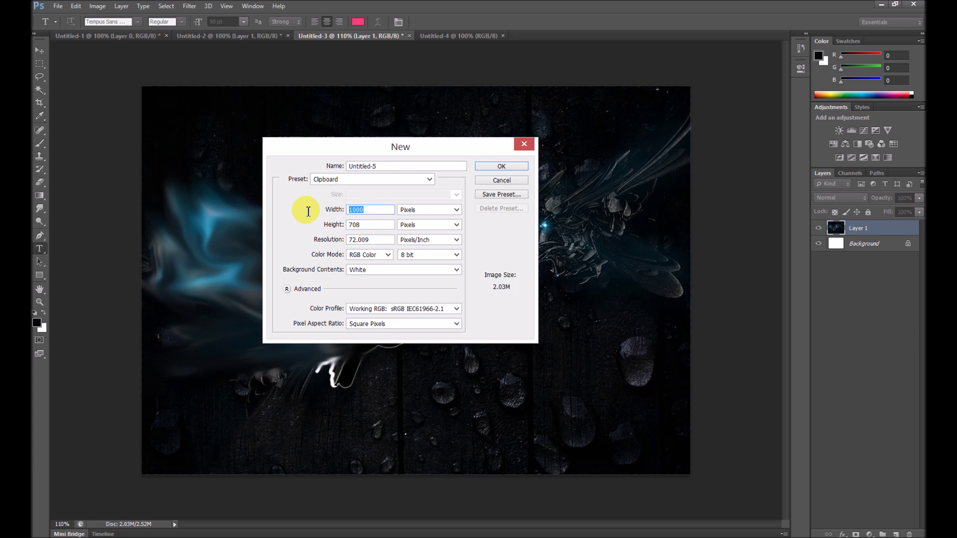
type("200")
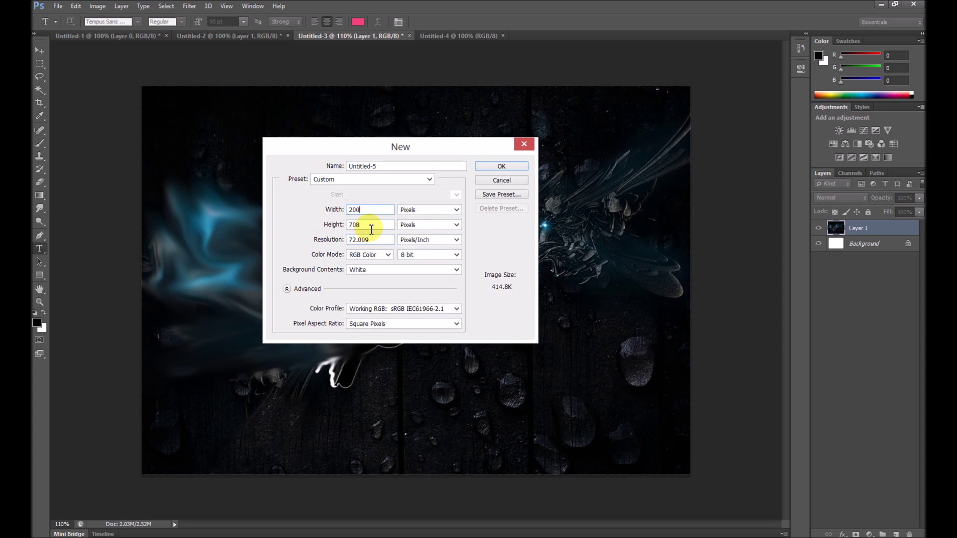
left_click_drag(367, 225, 284, 231)
type("80")
key("Return")
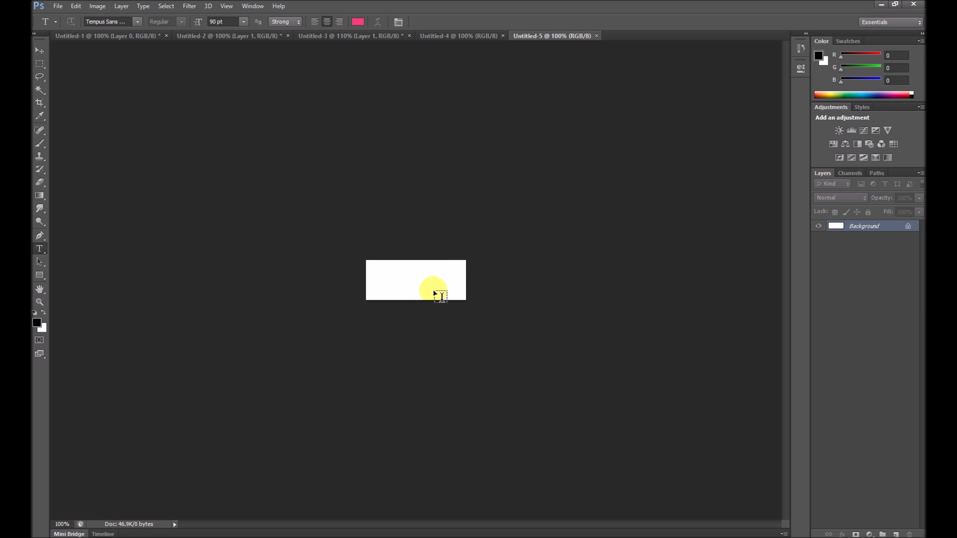
Step: Draw a text box across most of the canvas and enter "Button" in pink Tempus Sans at 11 pt
scroll(424, 289, "up", 1)
scroll(424, 289, "up", 3)
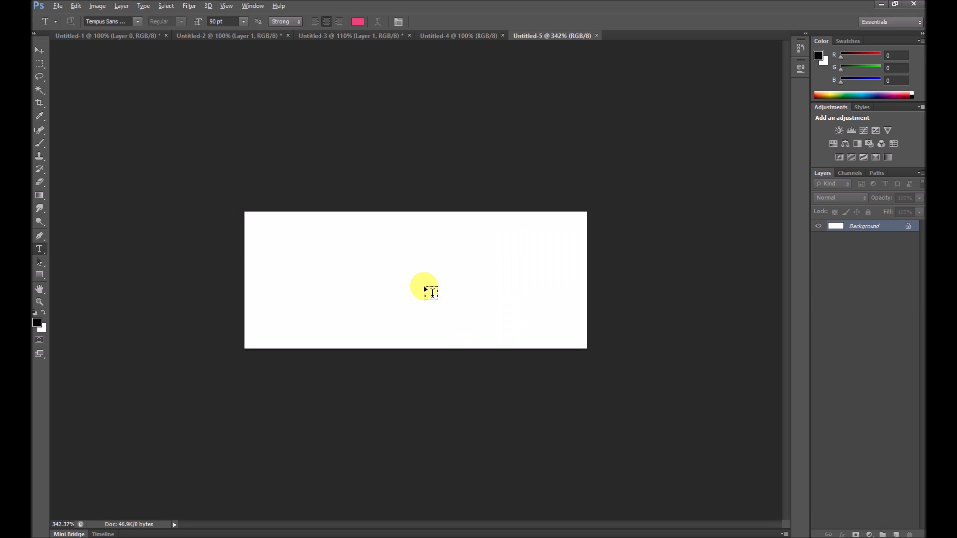
left_click_drag(211, 212, 627, 359)
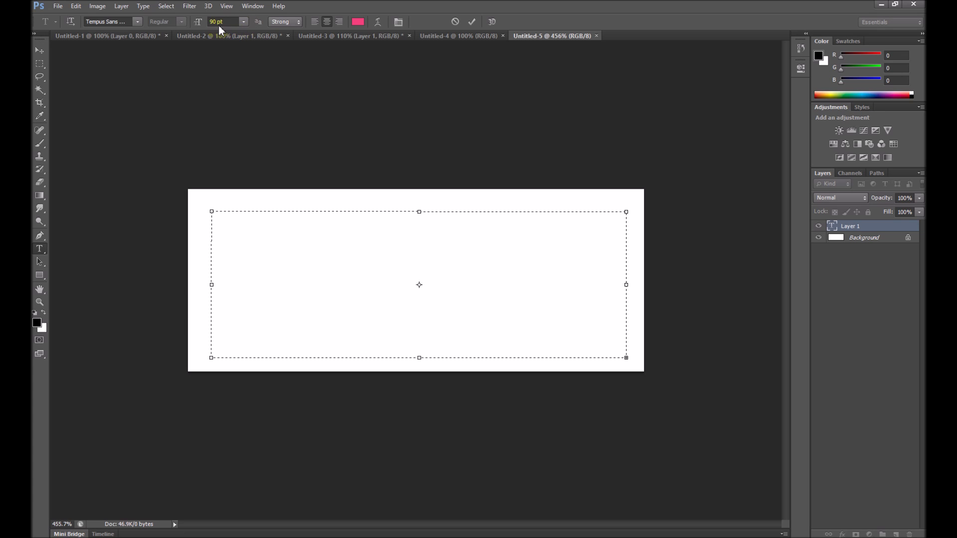
left_click(372, 221)
left_click(362, 289)
left_click(242, 22)
left_click(240, 97)
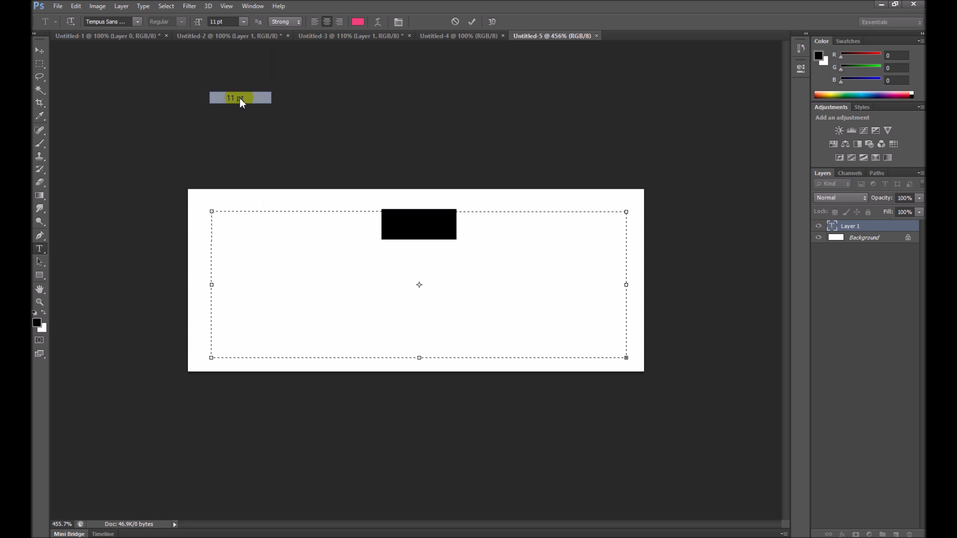
left_click(422, 228)
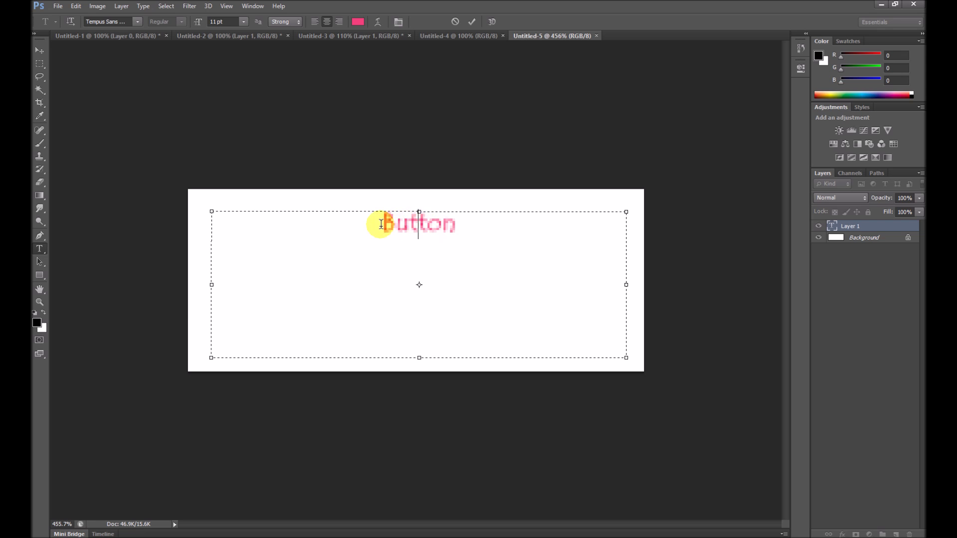
Step: Select the whole word "Button" and set its font size to 30 pt
left_click_drag(378, 222, 464, 226)
left_click(243, 22)
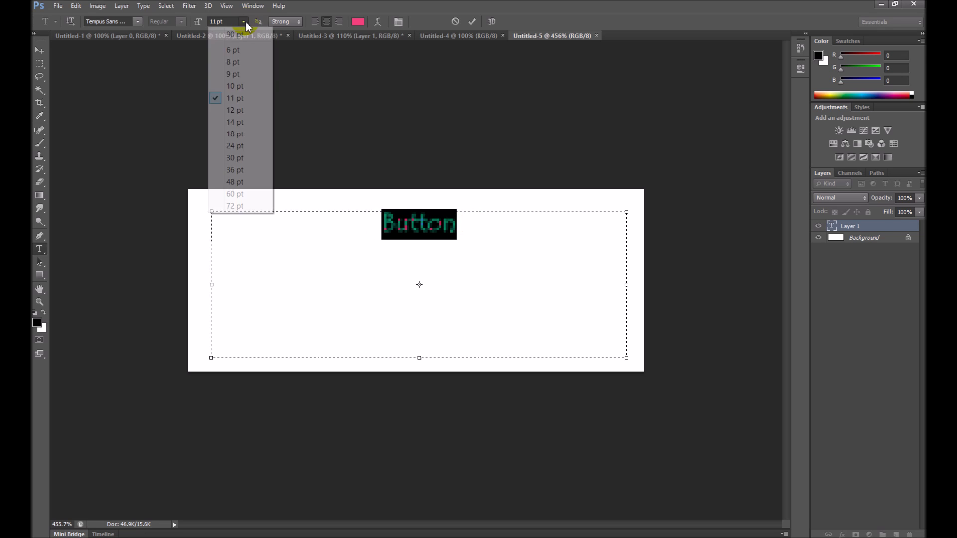
left_click(248, 157)
left_click(352, 261)
left_click_drag(316, 247, 566, 256)
left_click(512, 267)
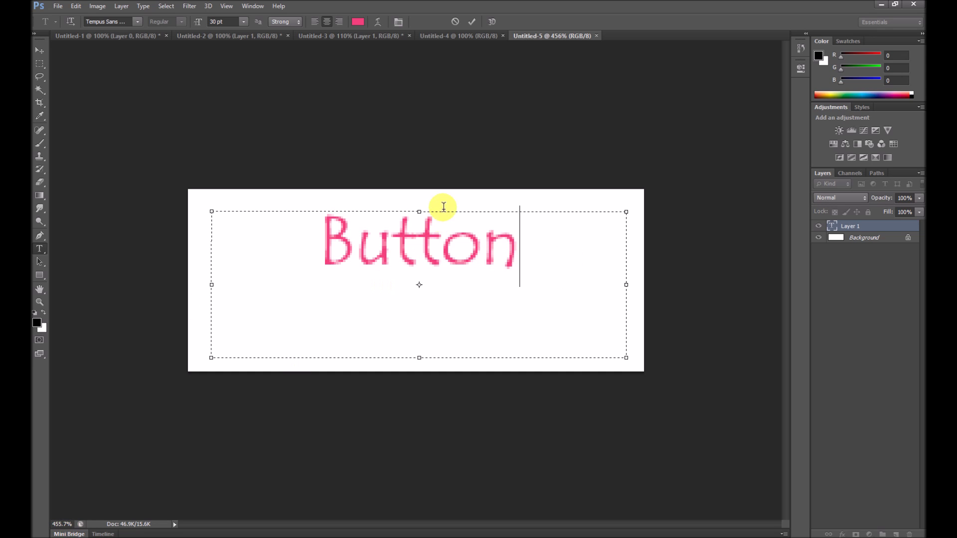
Step: Commit the text and move it down to the centre of the canvas with the Move tool
scroll(444, 215, "down", 3)
scroll(443, 236, "down", 3)
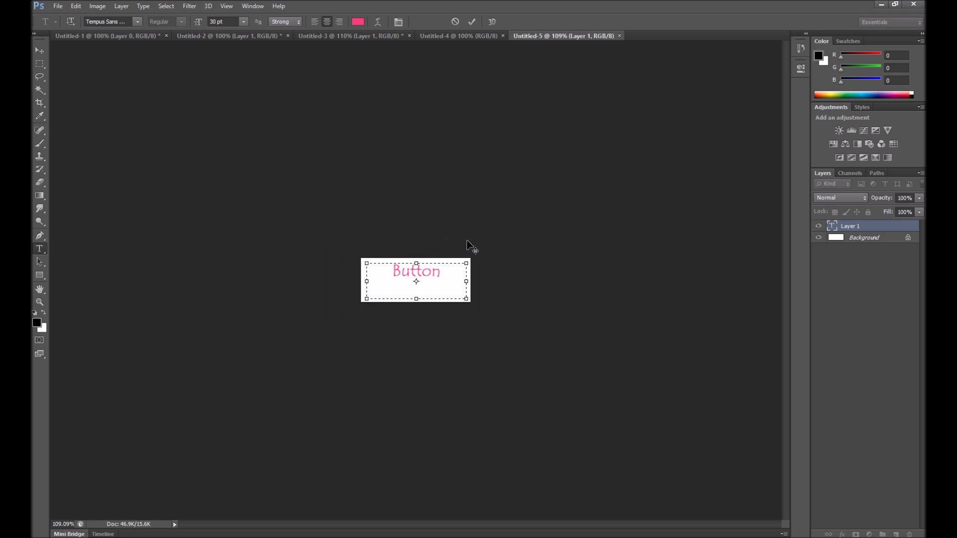
scroll(454, 257, "up", 5)
left_click(39, 50)
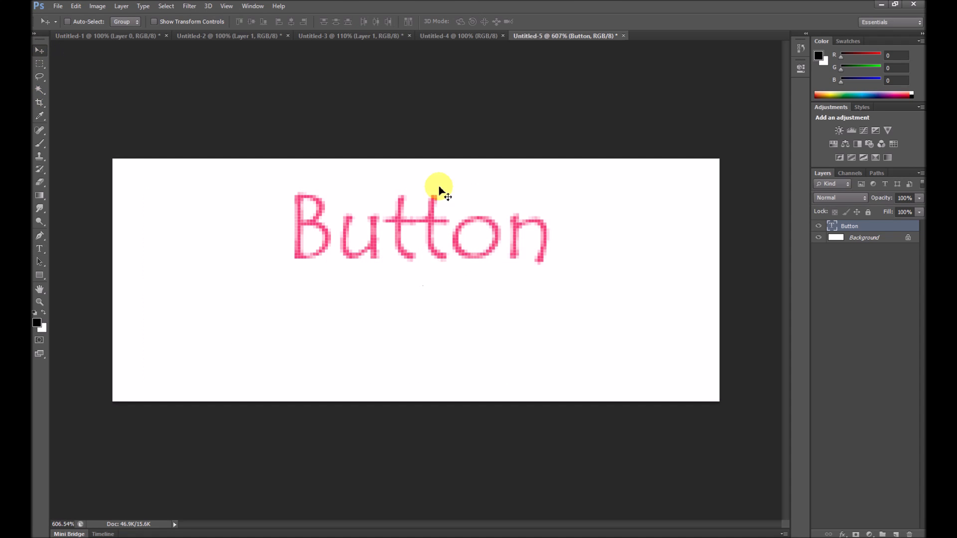
left_click_drag(489, 233, 489, 283)
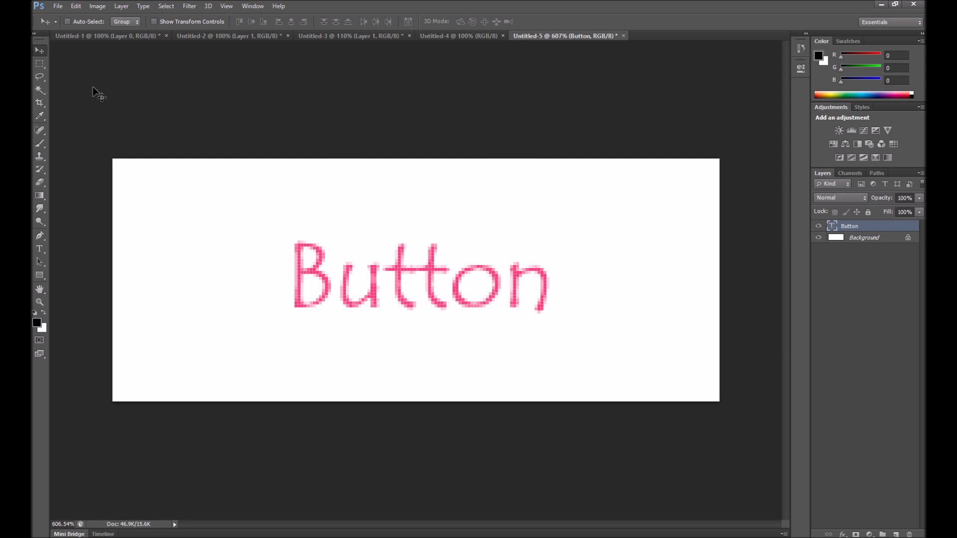
mouse_move(423, 287)
left_mouse_down()
mouse_move(447, 283)
mouse_move(432, 297)
left_mouse_up()
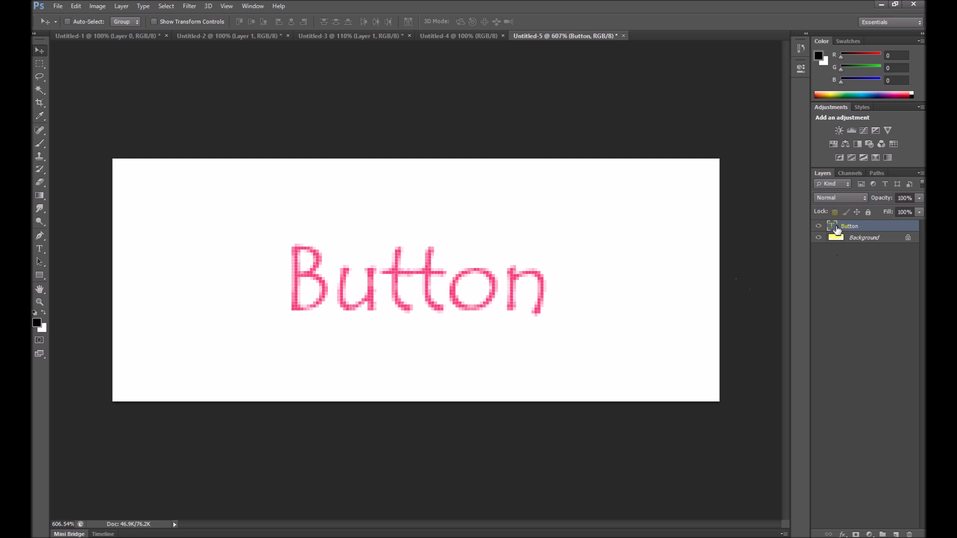
Step: Open the Button text for editing and exit, first from its layer, and again with the Horizontal Type tool
double_click(836, 230)
left_click(481, 295)
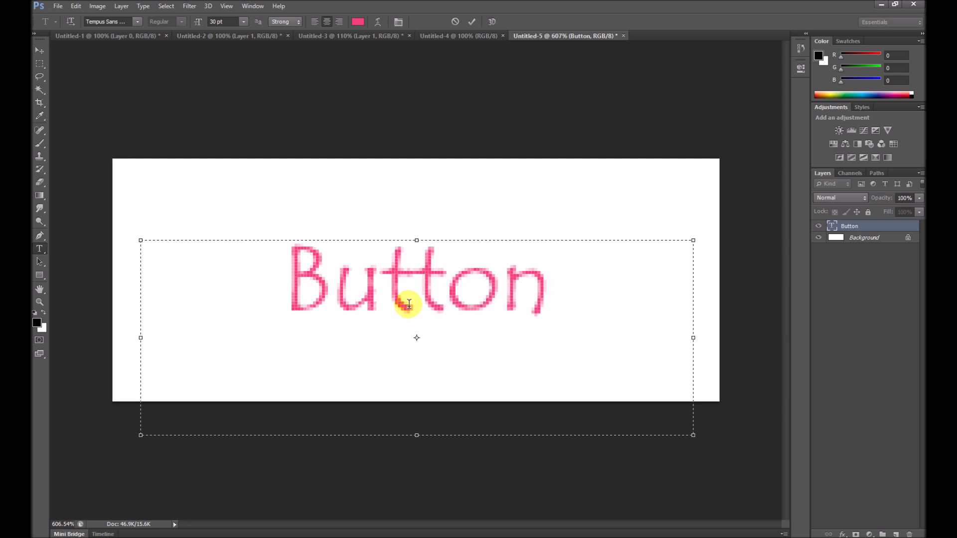
left_click(40, 50)
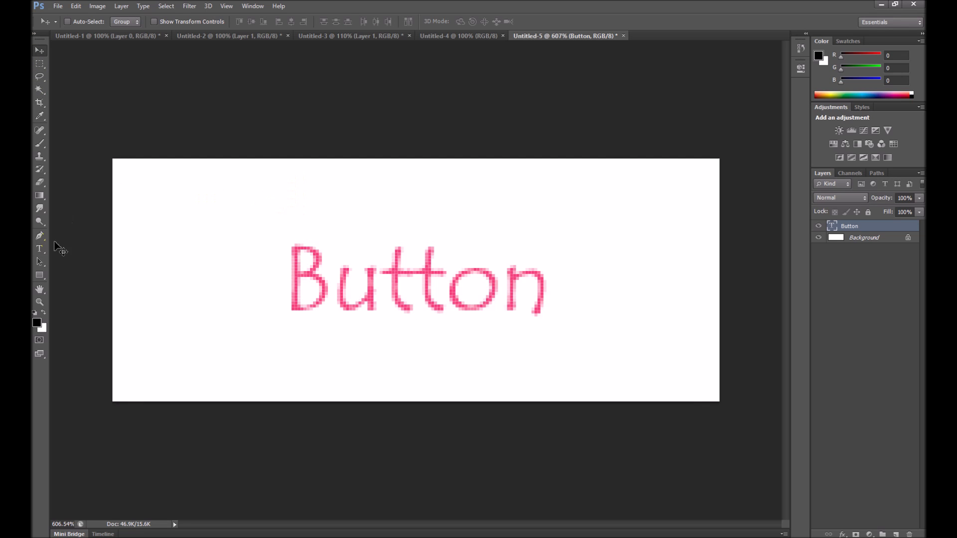
left_click(40, 249)
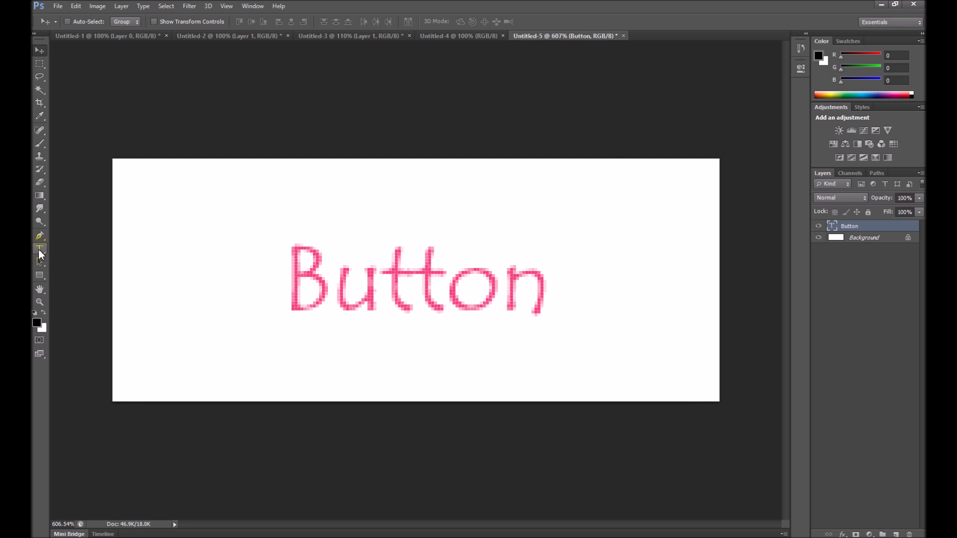
left_click(328, 288)
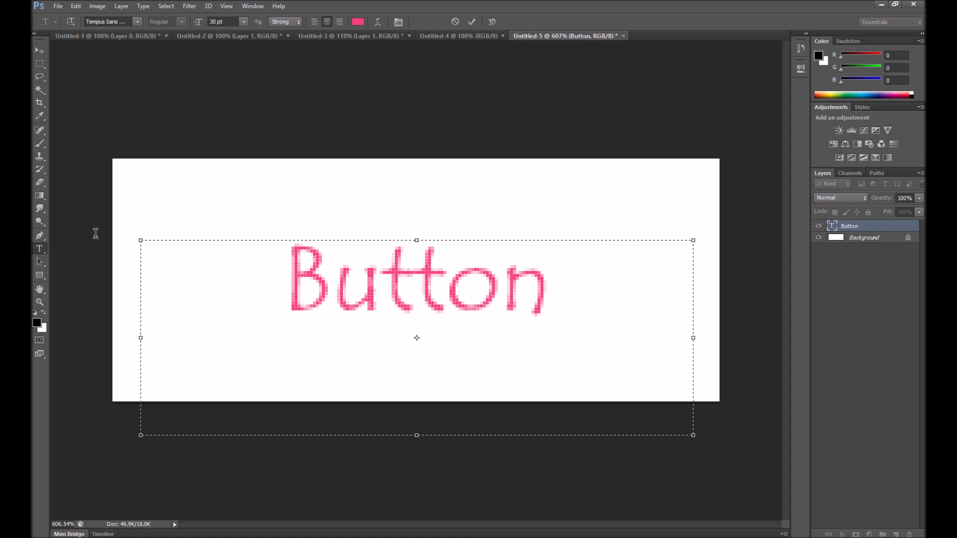
left_click(39, 49)
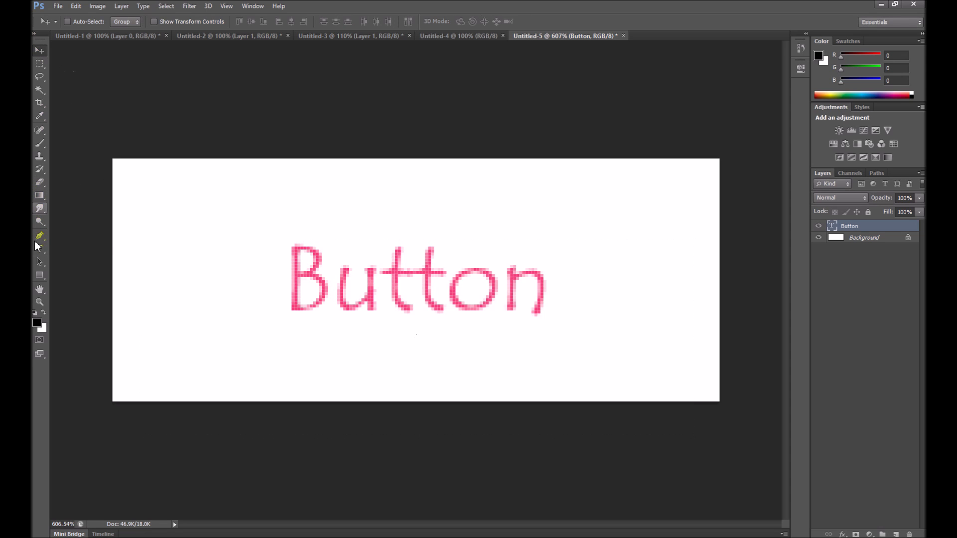
Step: Start an empty text layer near the canvas's upper-left corner, away from the existing text, and delete that layer
left_click(178, 182)
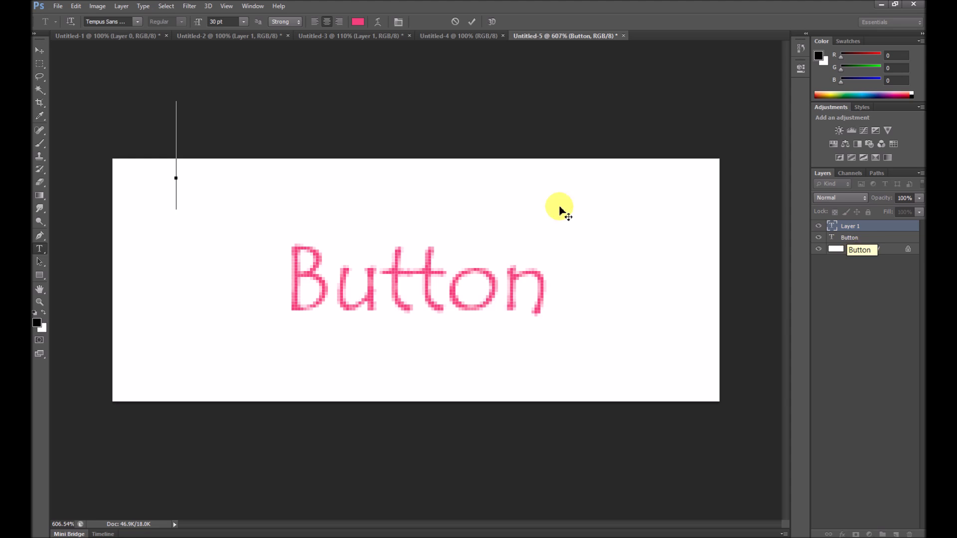
left_click(40, 51)
left_click(853, 238)
left_click(858, 228)
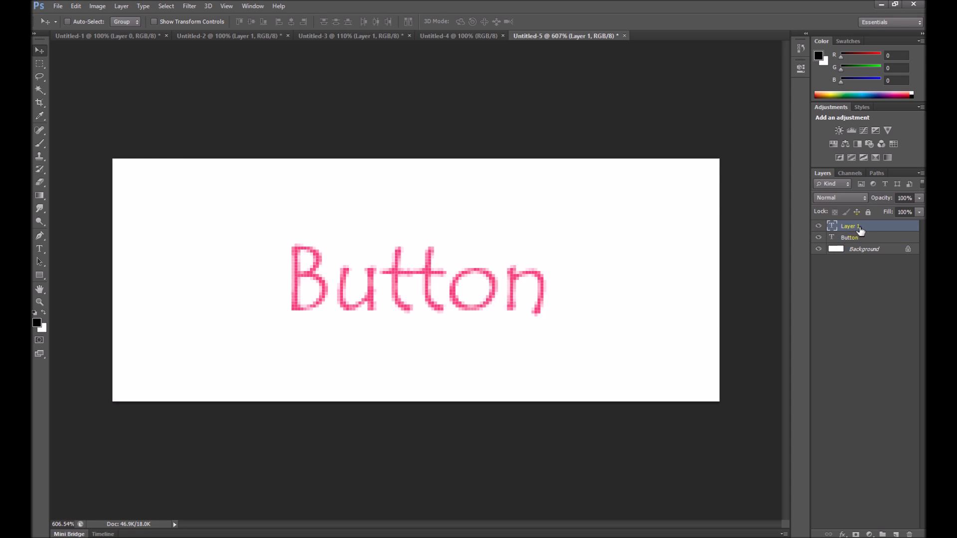
key("Delete")
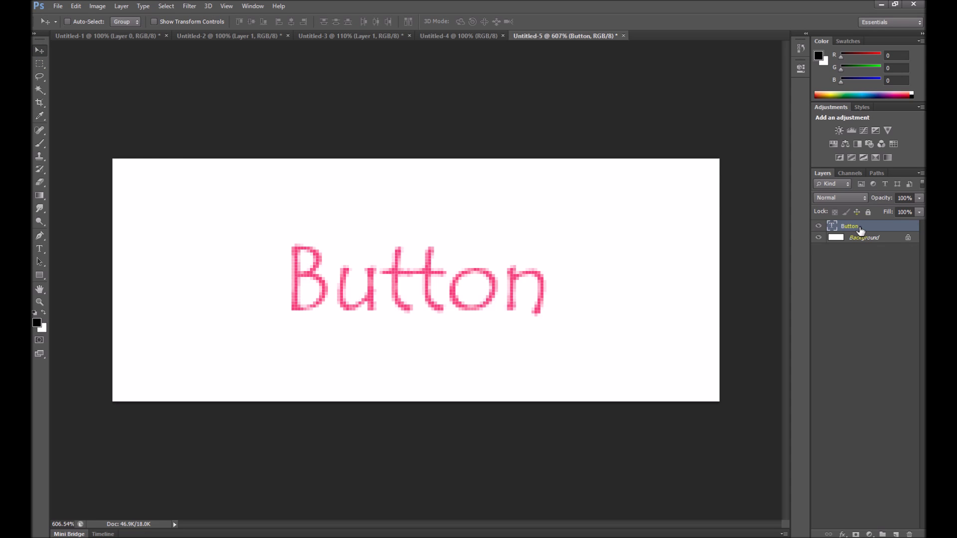
Step: Reopen the Button text layer for editing, select the whole word and choose Strong anti-aliasing
double_click(832, 229)
left_click(399, 269)
left_click_drag(282, 283, 613, 288)
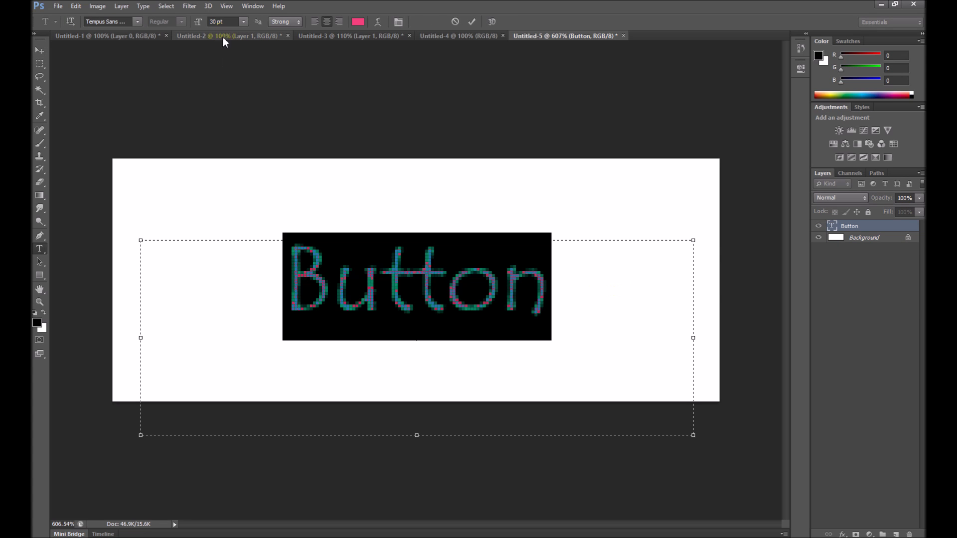
left_click(296, 21)
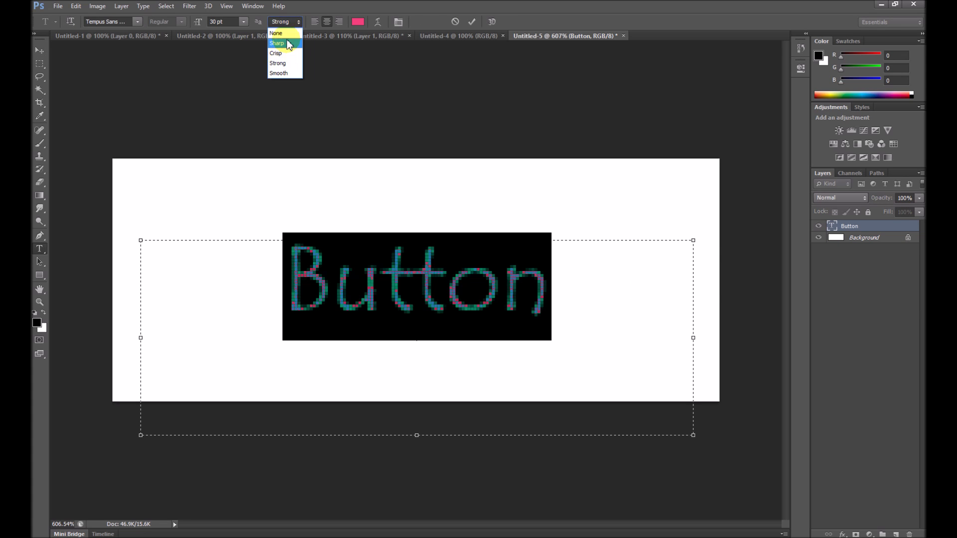
left_click(282, 67)
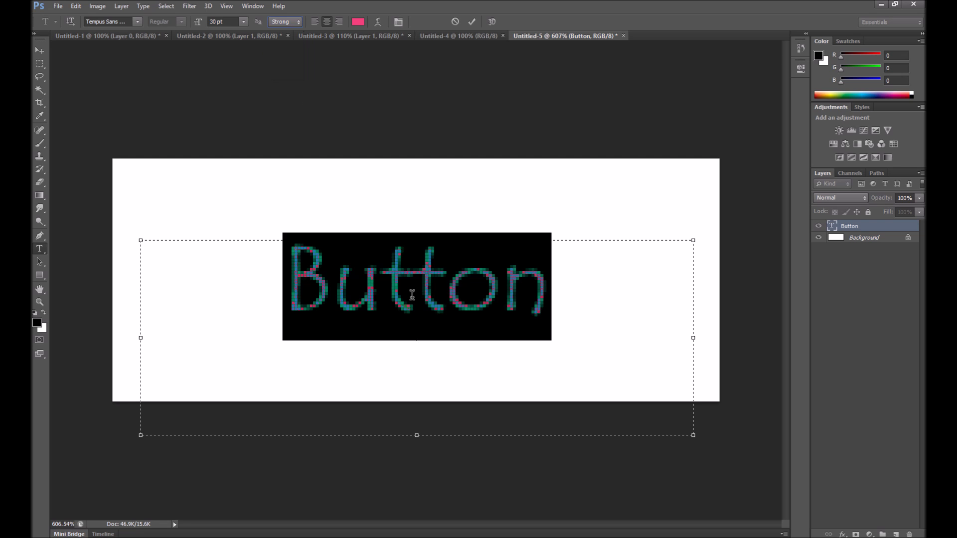
Step: Set the Button text's size to 48 pt and move it up slightly to recentre it on the canvas
left_click(409, 295)
left_click_drag(242, 259, 655, 280)
left_click(243, 21)
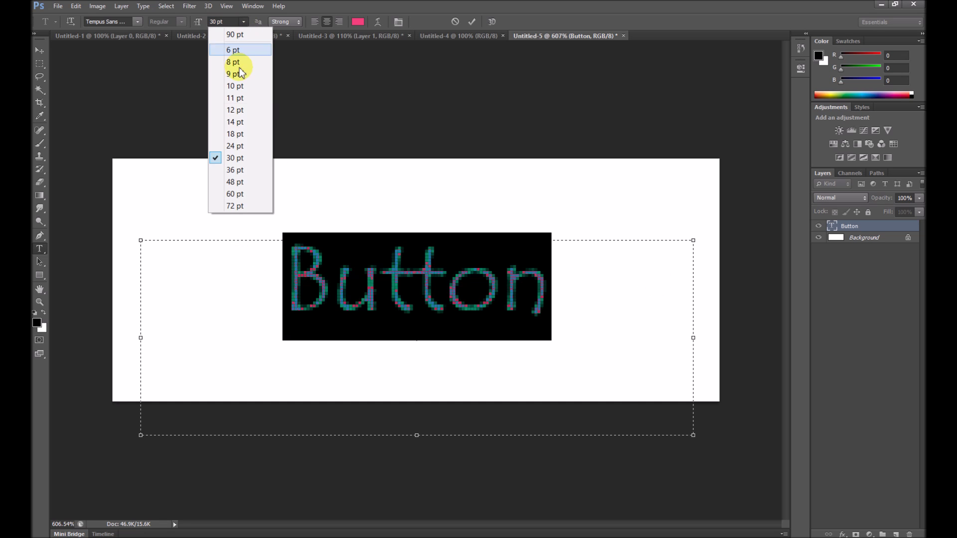
left_click(244, 178)
left_click(198, 194)
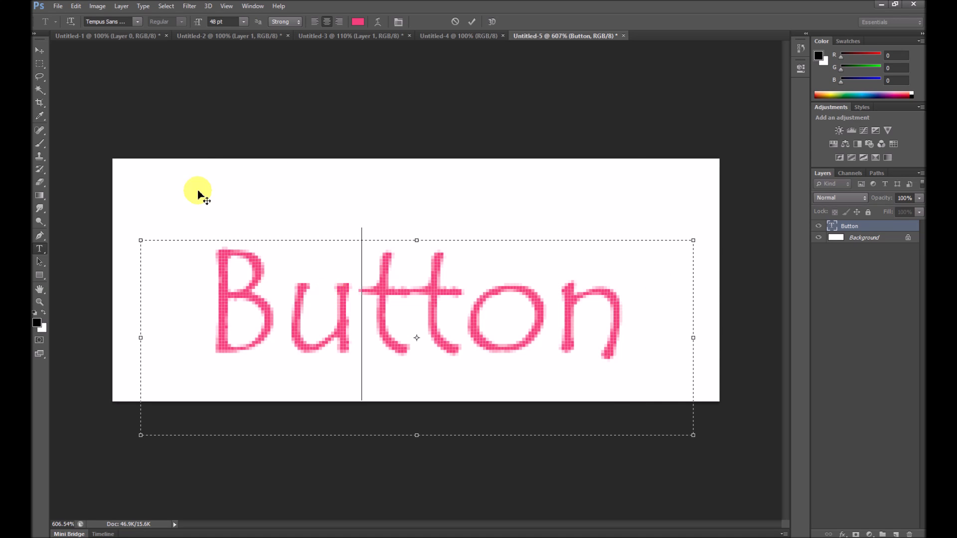
left_click(40, 50)
left_click_drag(450, 319, 453, 293)
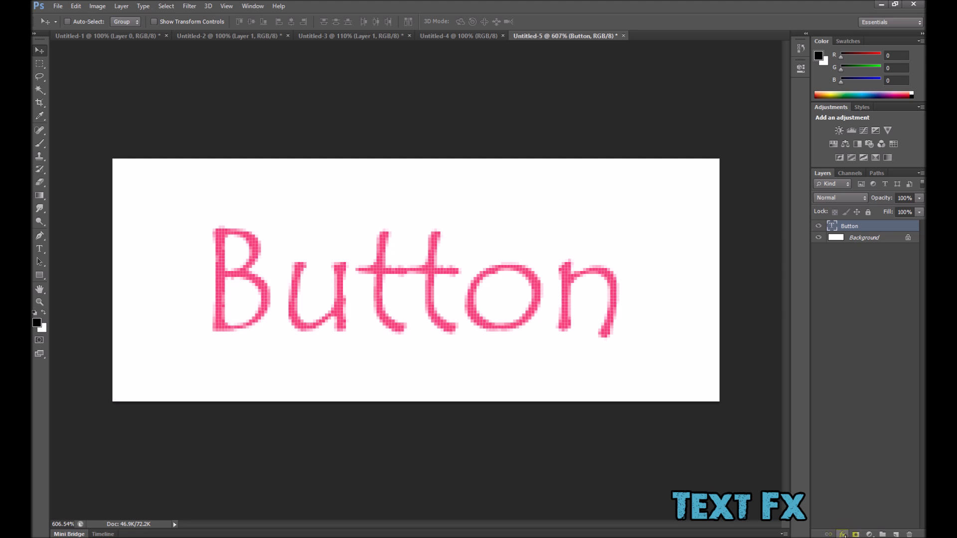
Step: Apply a 3 px black Stroke layer style to the Button layer, with Outside position, Normal blend mode and 100% opacity
left_click(844, 535)
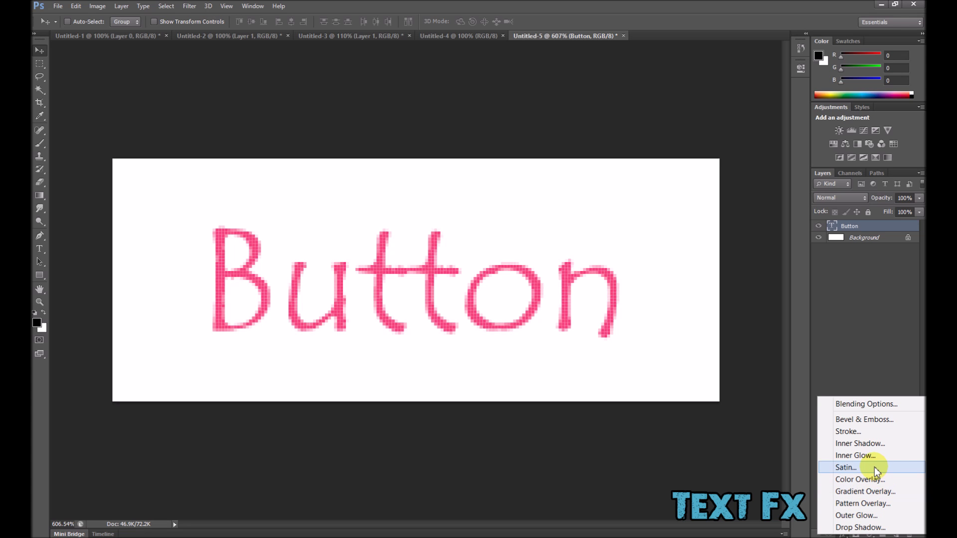
left_click(874, 431)
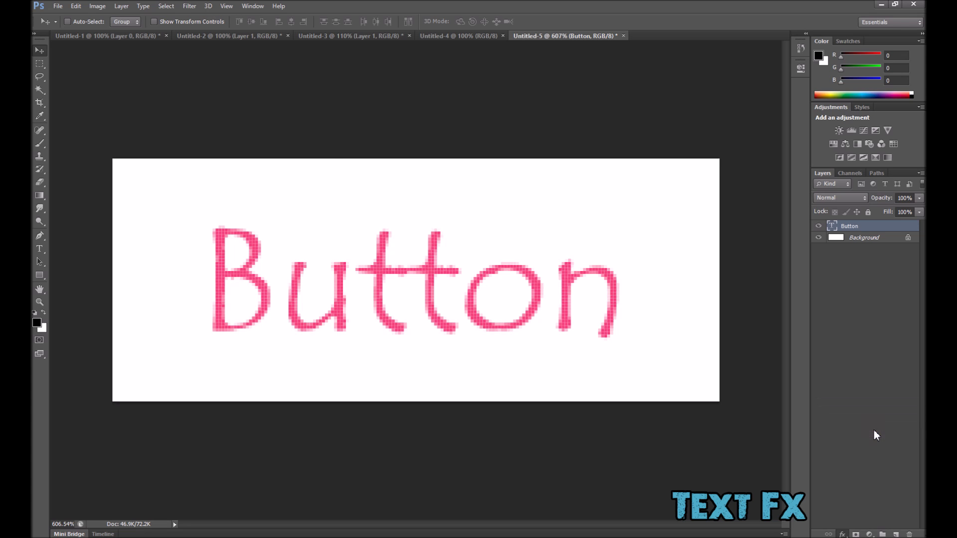
mouse_move(510, 131)
left_mouse_down()
mouse_move(805, 111)
mouse_move(837, 135)
mouse_move(771, 67)
mouse_move(793, 67)
mouse_move(798, 90)
left_mouse_up()
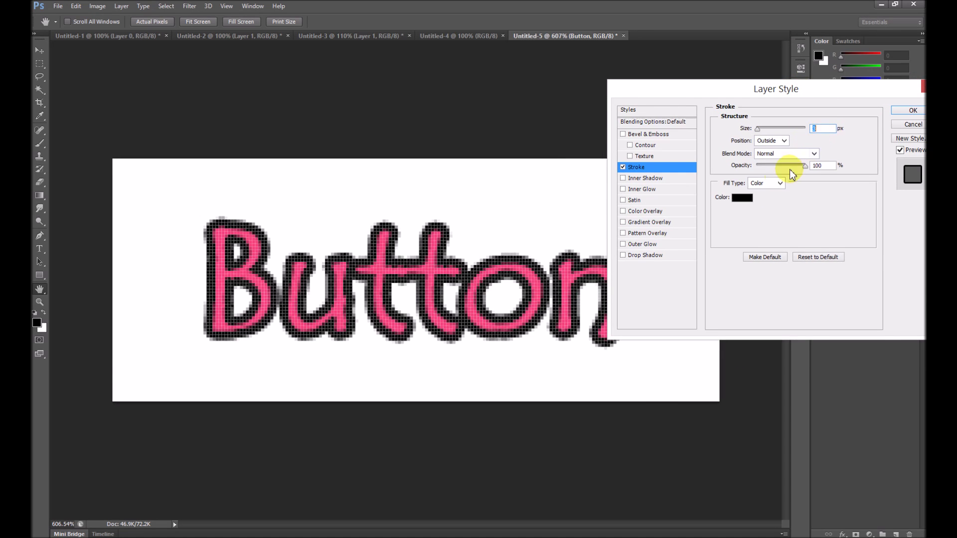
left_click(784, 142)
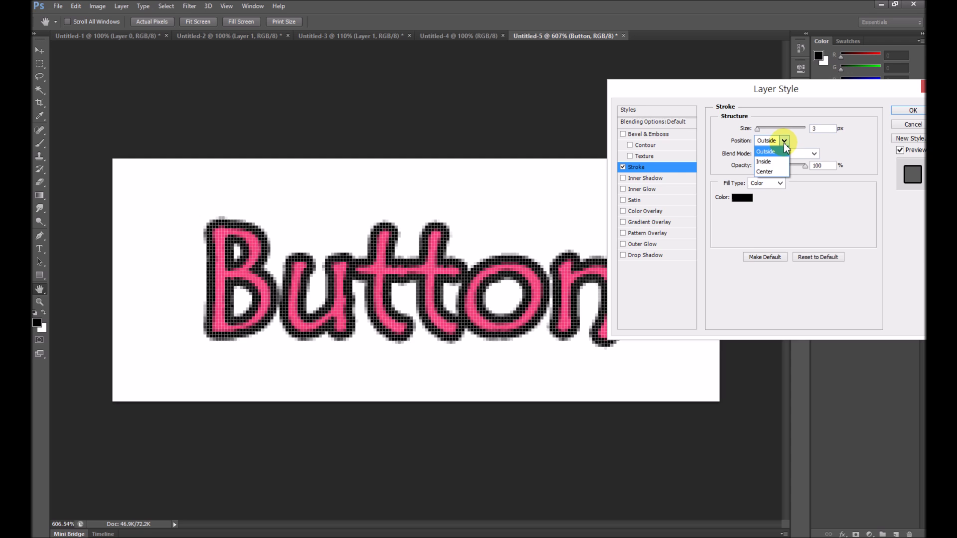
left_click(787, 143)
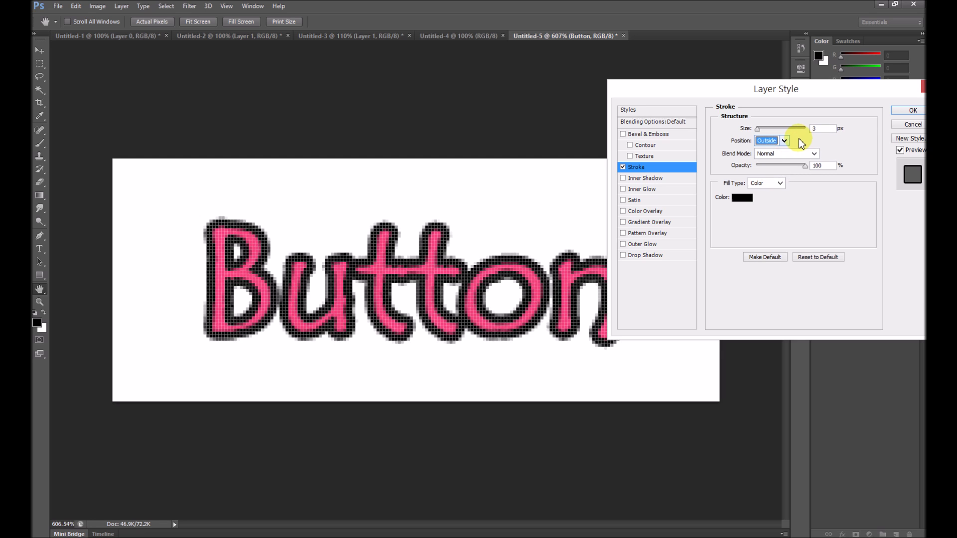
left_click(815, 155)
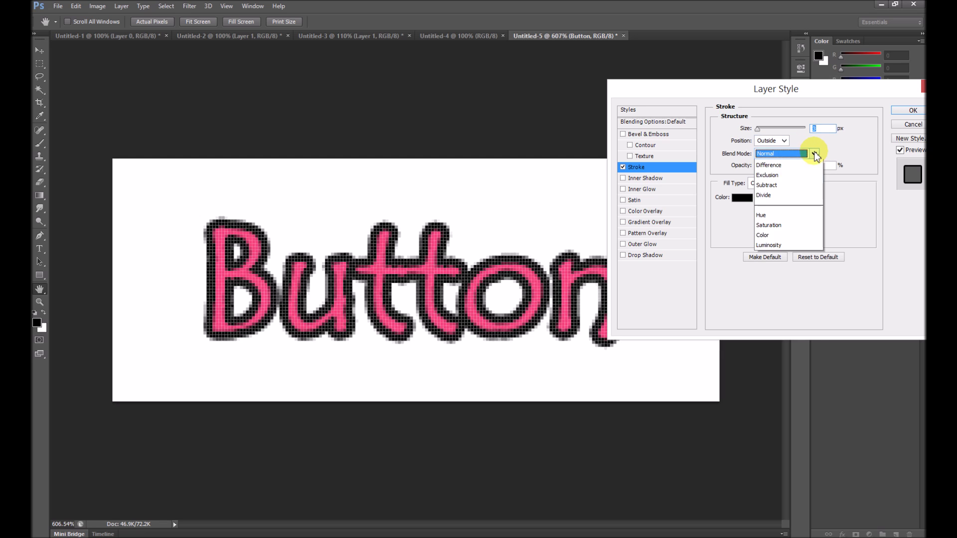
left_click(814, 154)
mouse_move(804, 166)
left_mouse_down()
mouse_move(782, 166)
mouse_move(813, 166)
left_mouse_up()
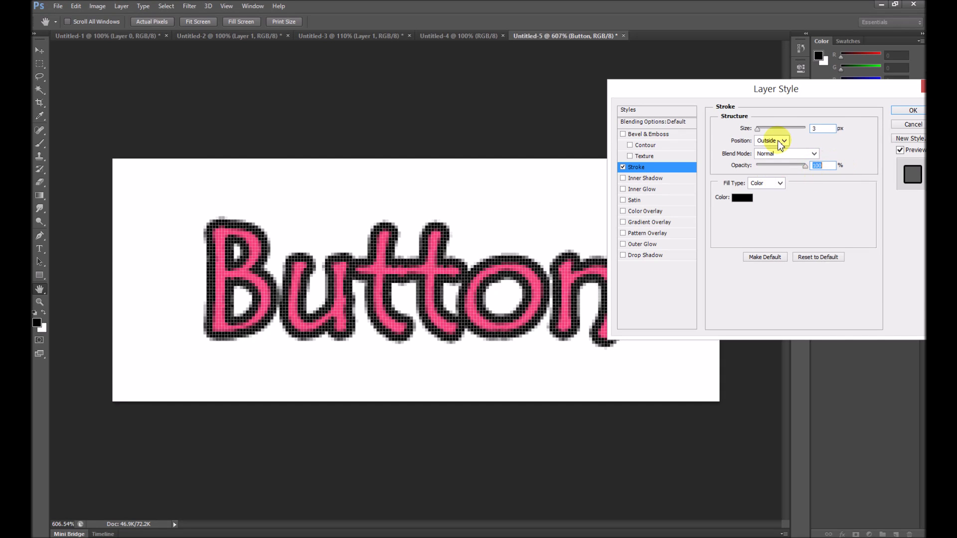
left_click(908, 111)
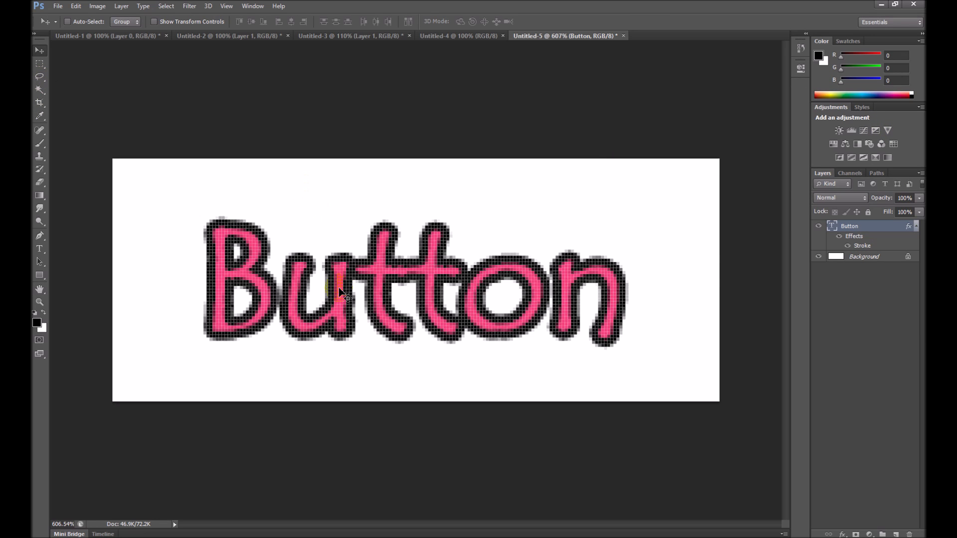
scroll(338, 295, "down", 8)
scroll(338, 295, "down", 5)
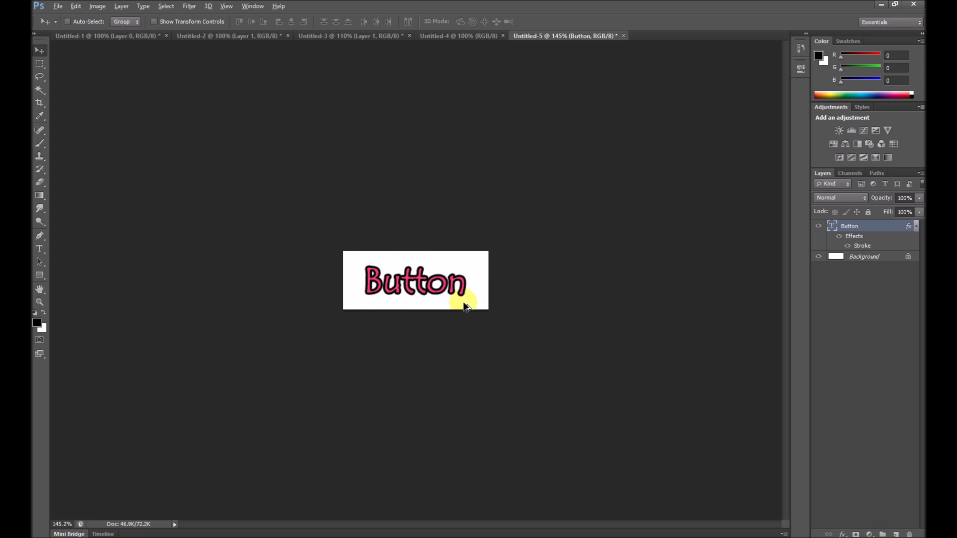
scroll(424, 300, "down", 2)
scroll(440, 299, "up", 3)
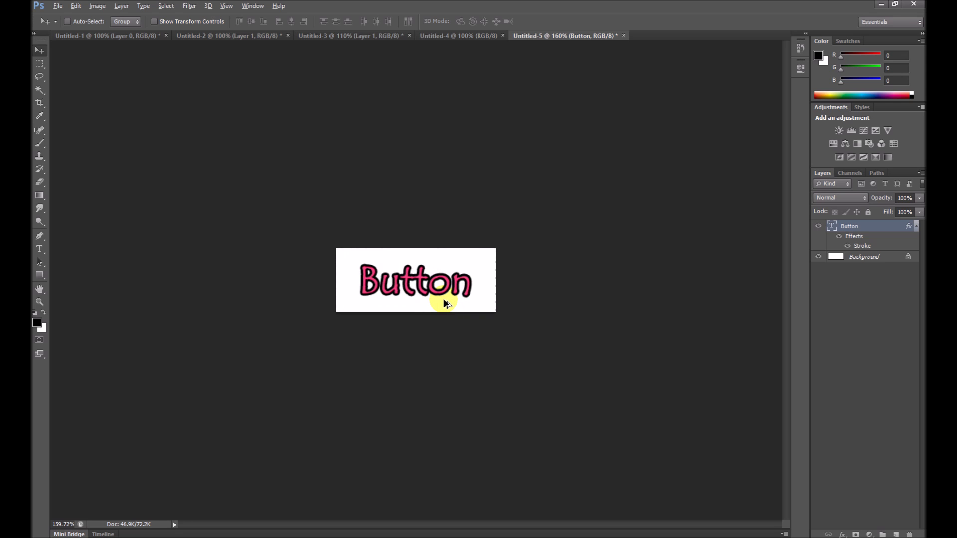
scroll(443, 300, "up", 2)
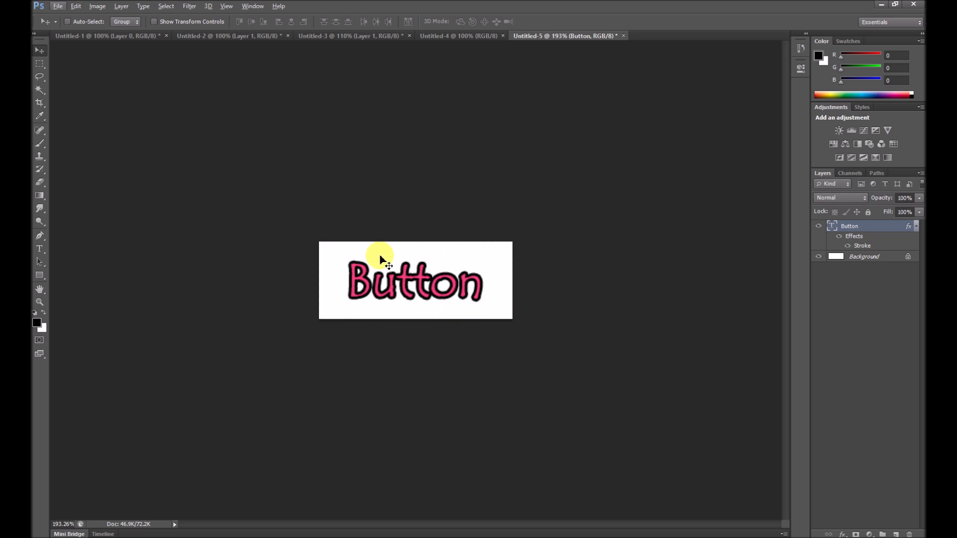
Step: Delete the Background layer beneath the Button text and undo that deletion
left_click(866, 258)
key("Delete")
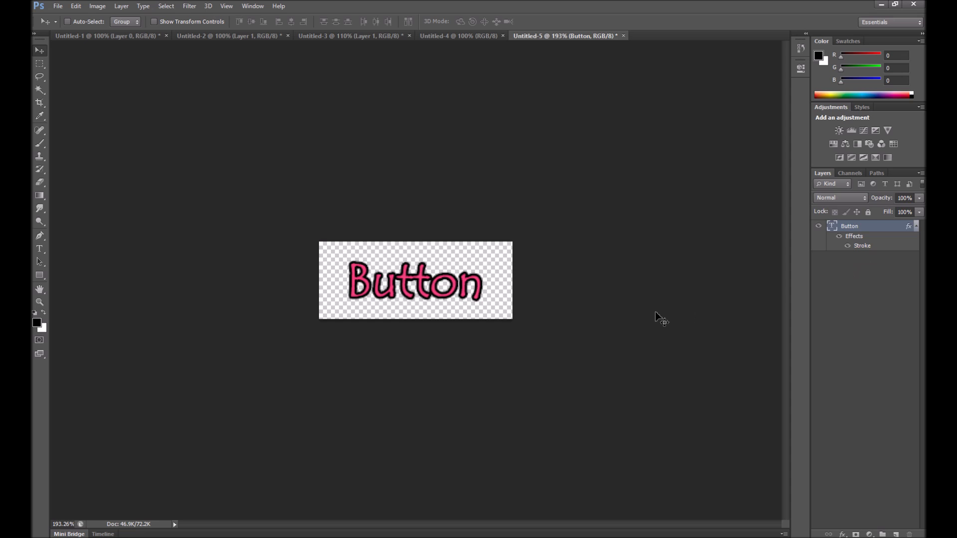
key("ctrl+z")
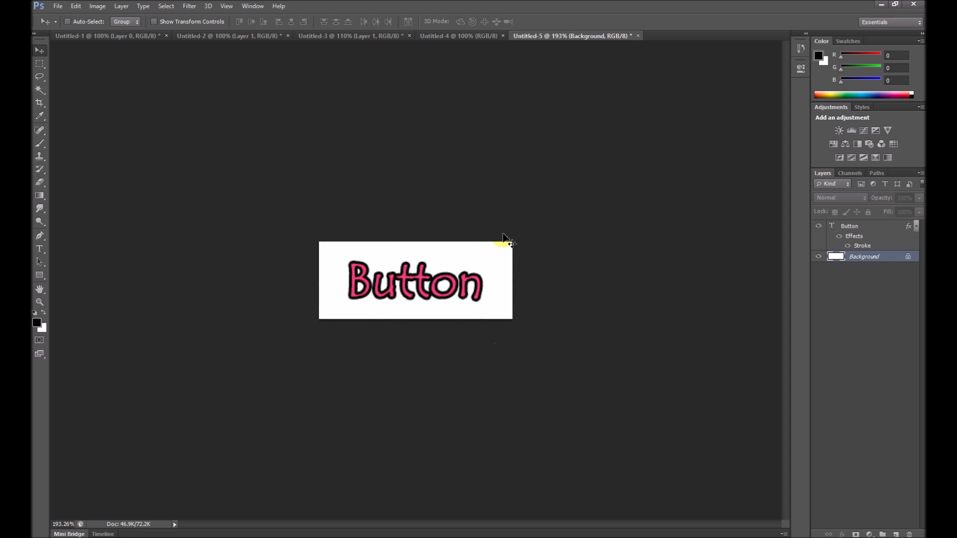
Step: Choose the Rectangular Marquee Tool and set its feather to 5 px
left_click(44, 68)
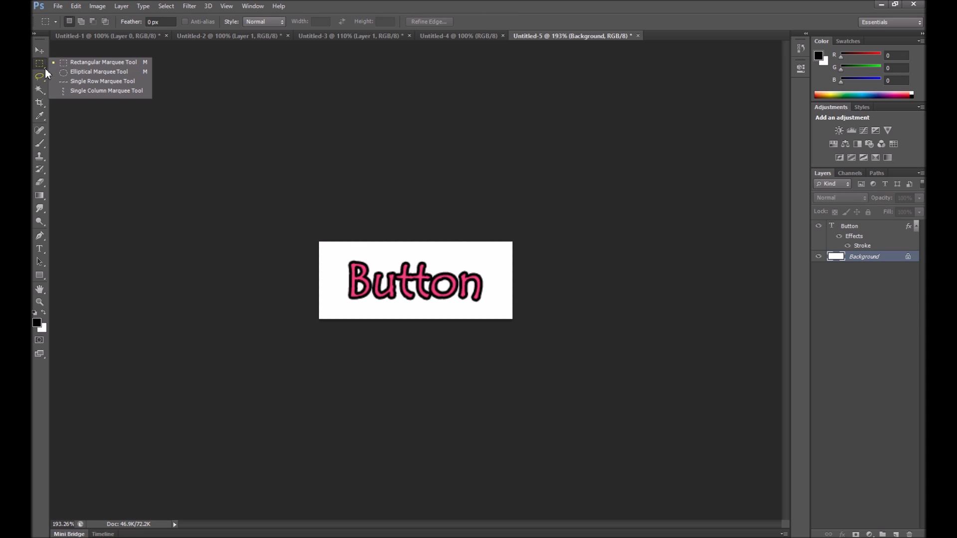
left_click(73, 62)
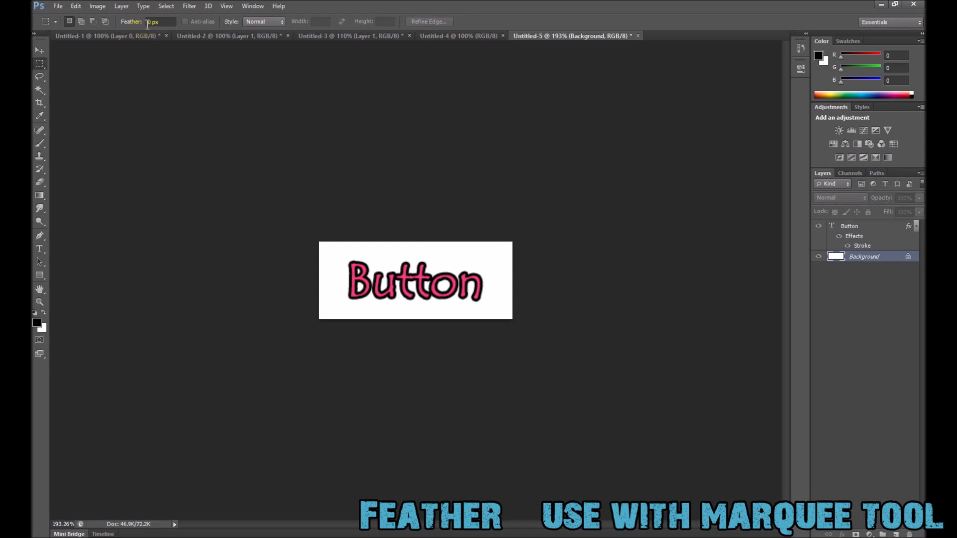
left_click(171, 23)
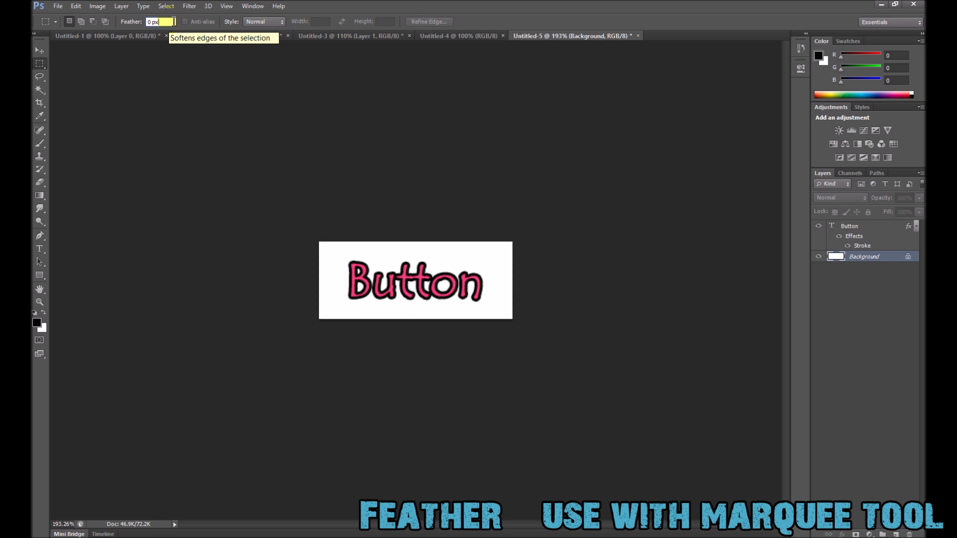
left_click_drag(173, 22, 95, 25)
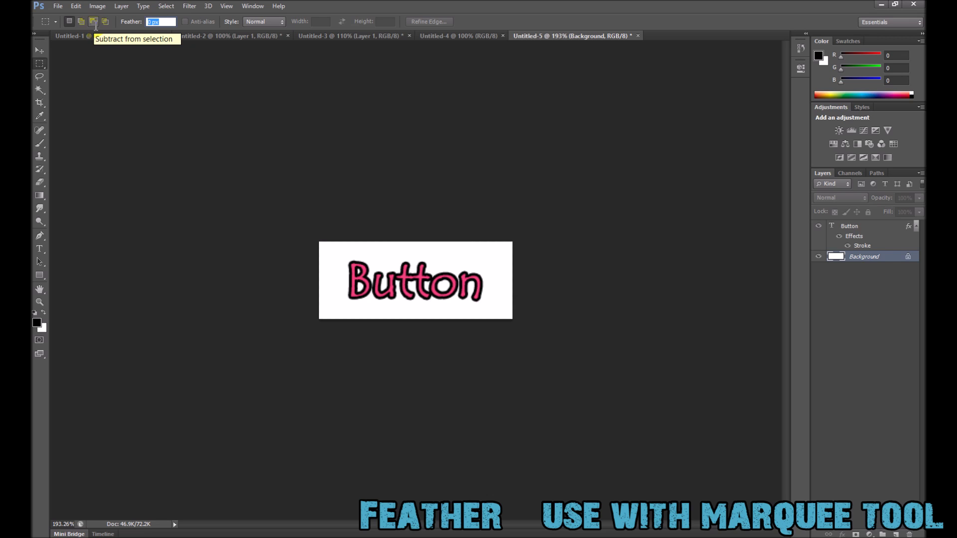
type("5")
key("Return")
Step: Select a feathered rectangle just inside the canvas edges on the Background layer and copy its contents onto a new layer
left_click(337, 251)
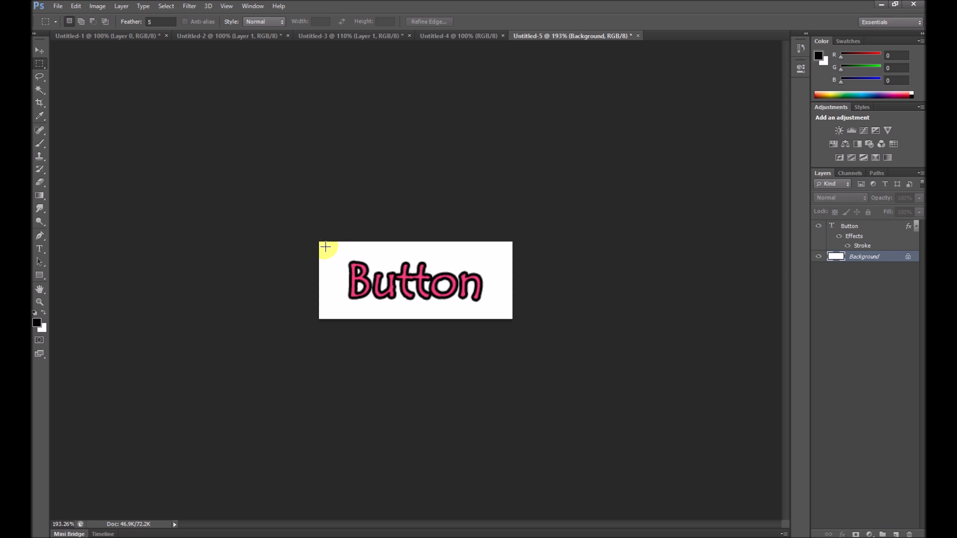
left_click_drag(326, 247, 508, 315)
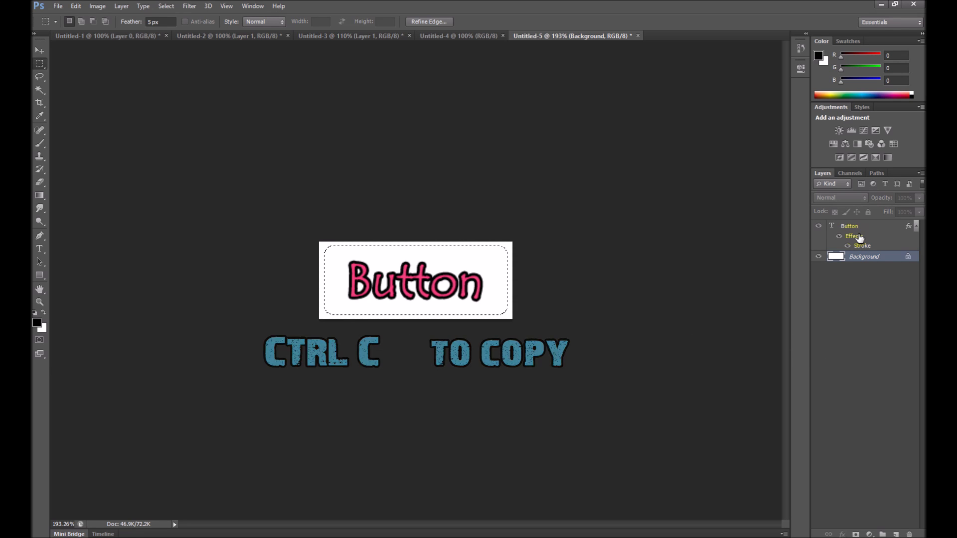
key("ctrl+v")
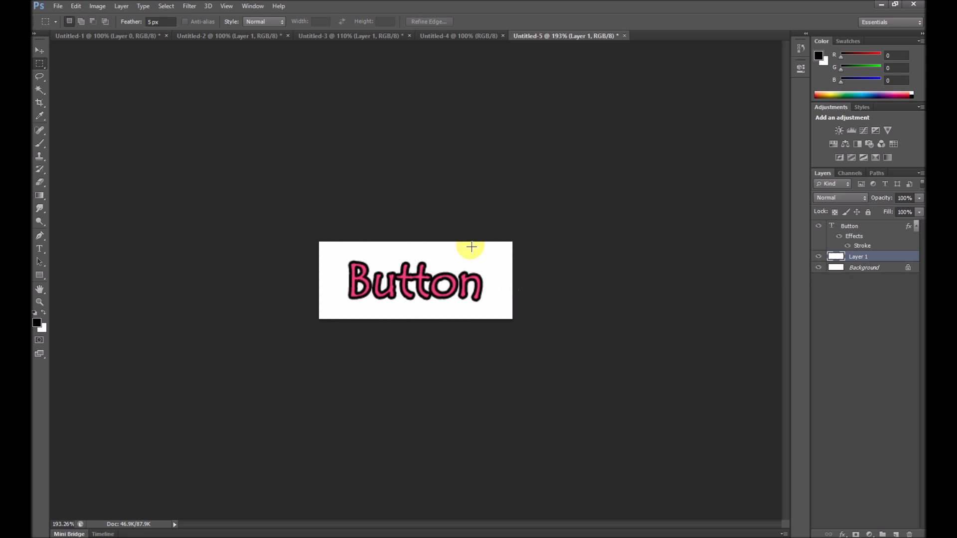
Step: Select the Background layer beneath the pasted layer
left_click(867, 273)
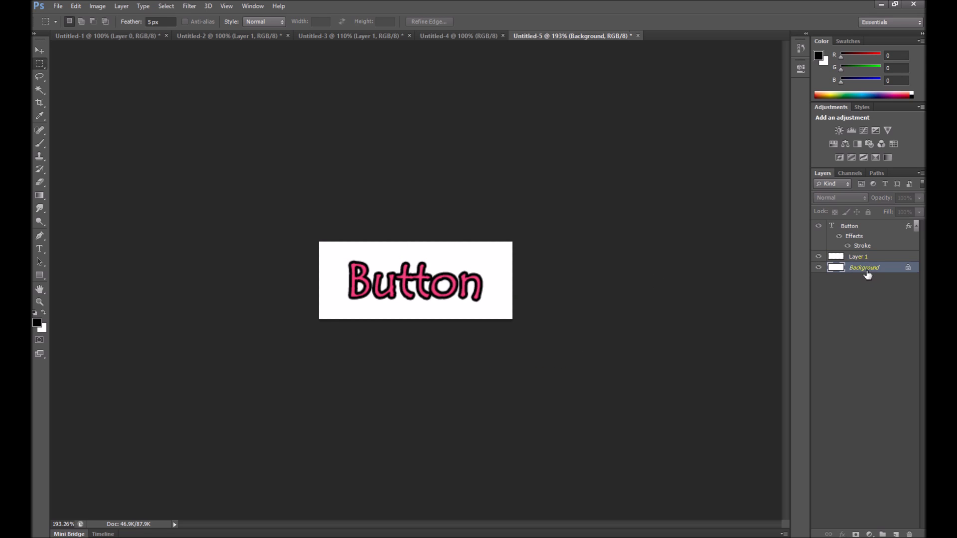